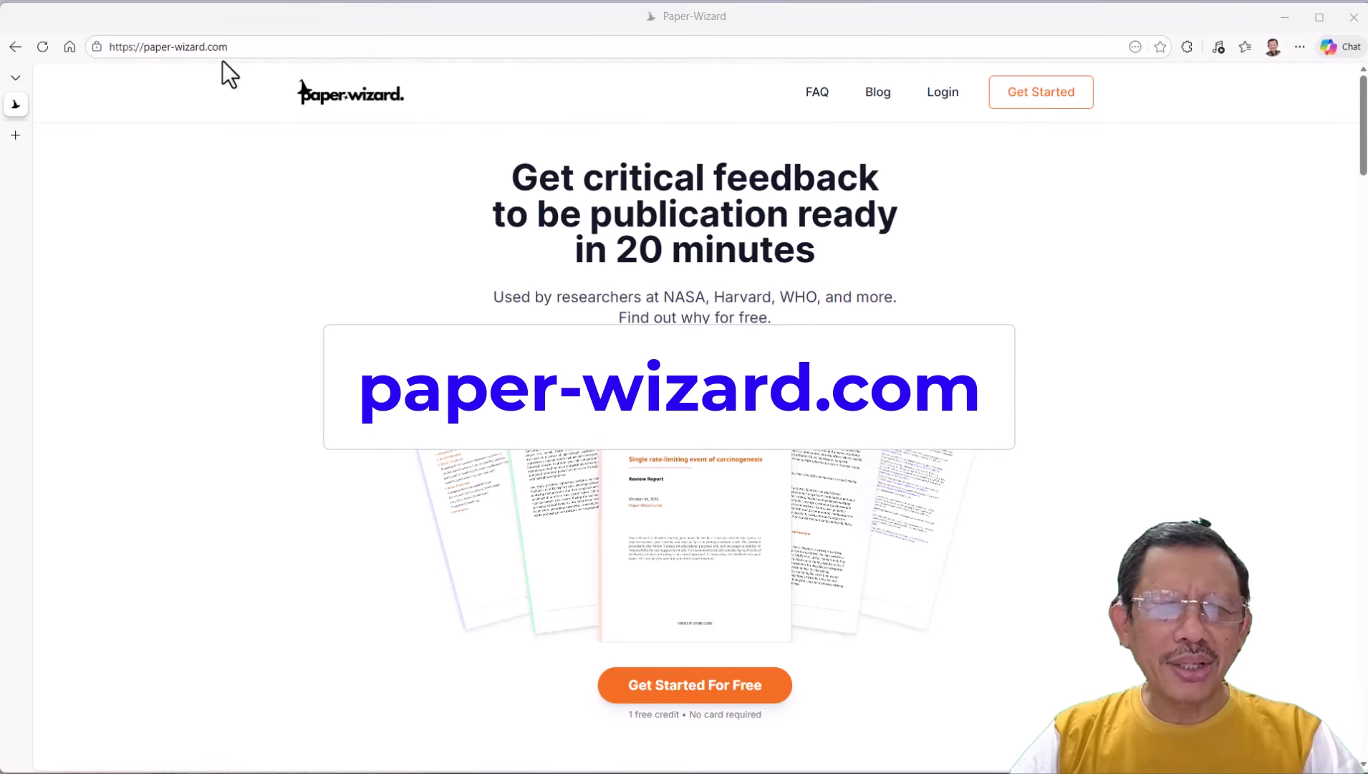
Sign up for a Paper-Wizard account by continuing with Google.
left_click(1062, 98)
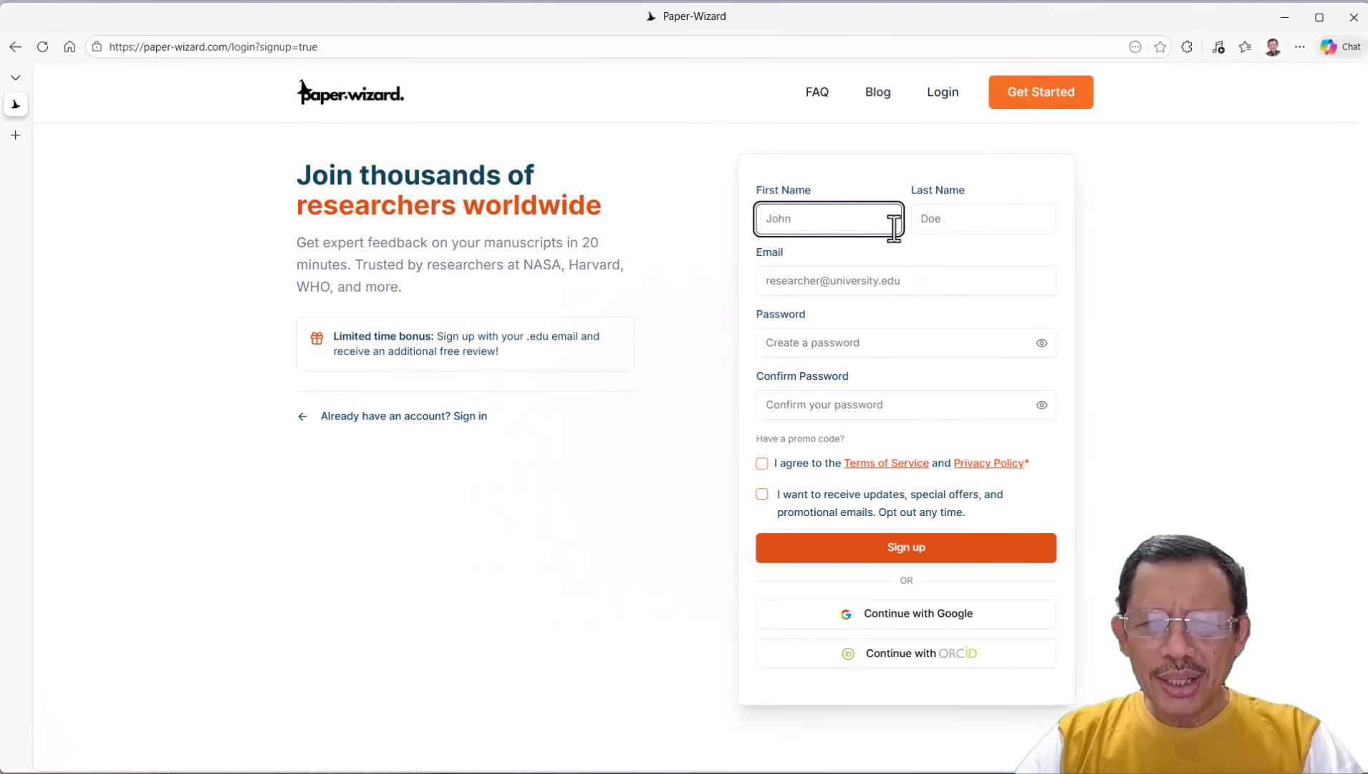
left_click(928, 621)
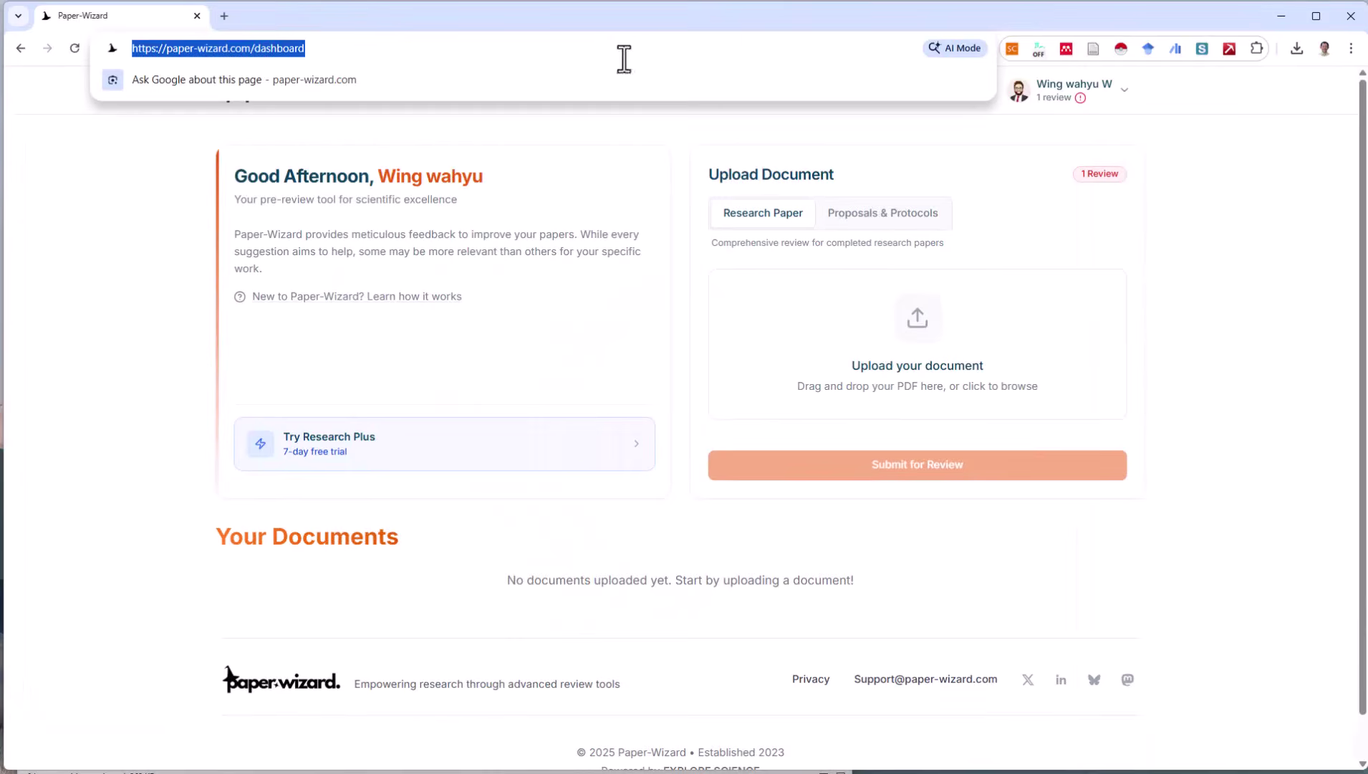
Upload the "14-WWW-2022- S2 Earnings Management" PDF from the My Paper search results as a research paper and submit it for review.
left_click(1268, 110)
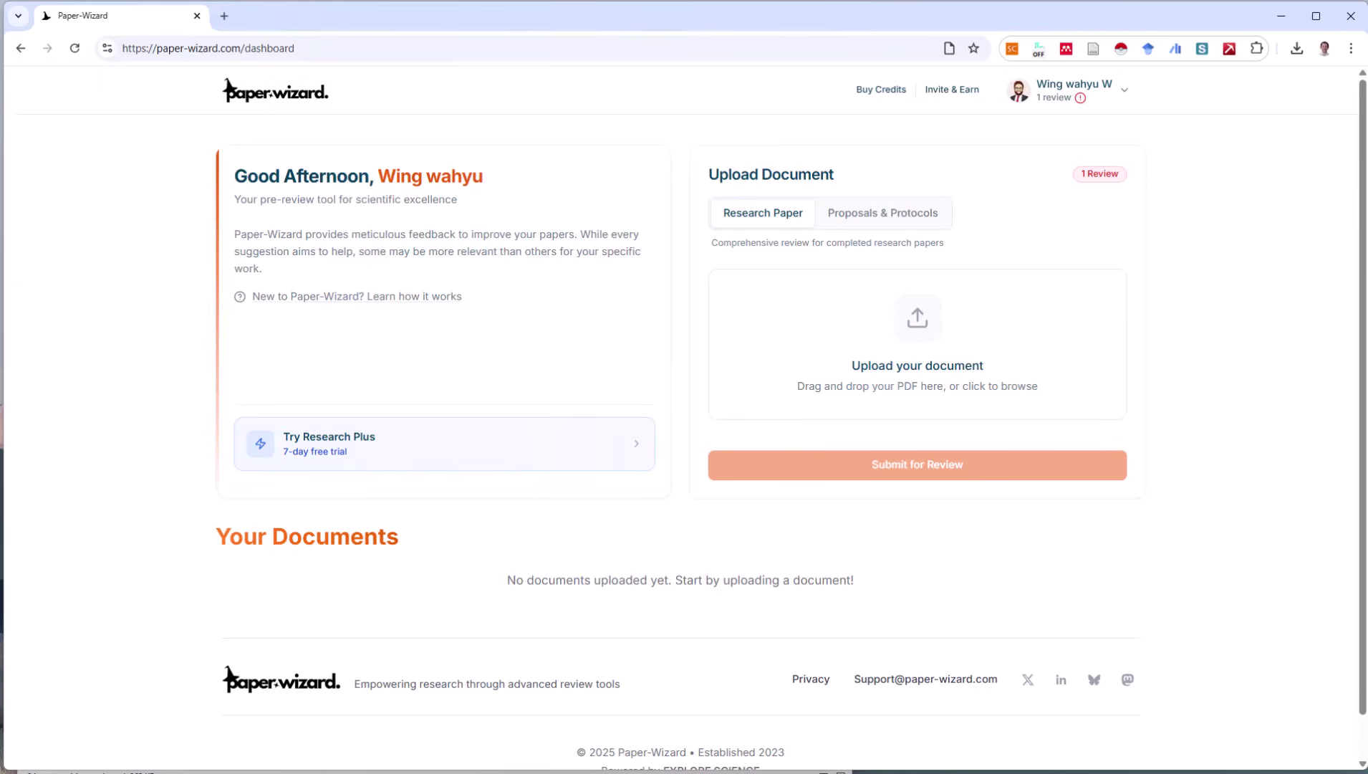
key("alt+Tab")
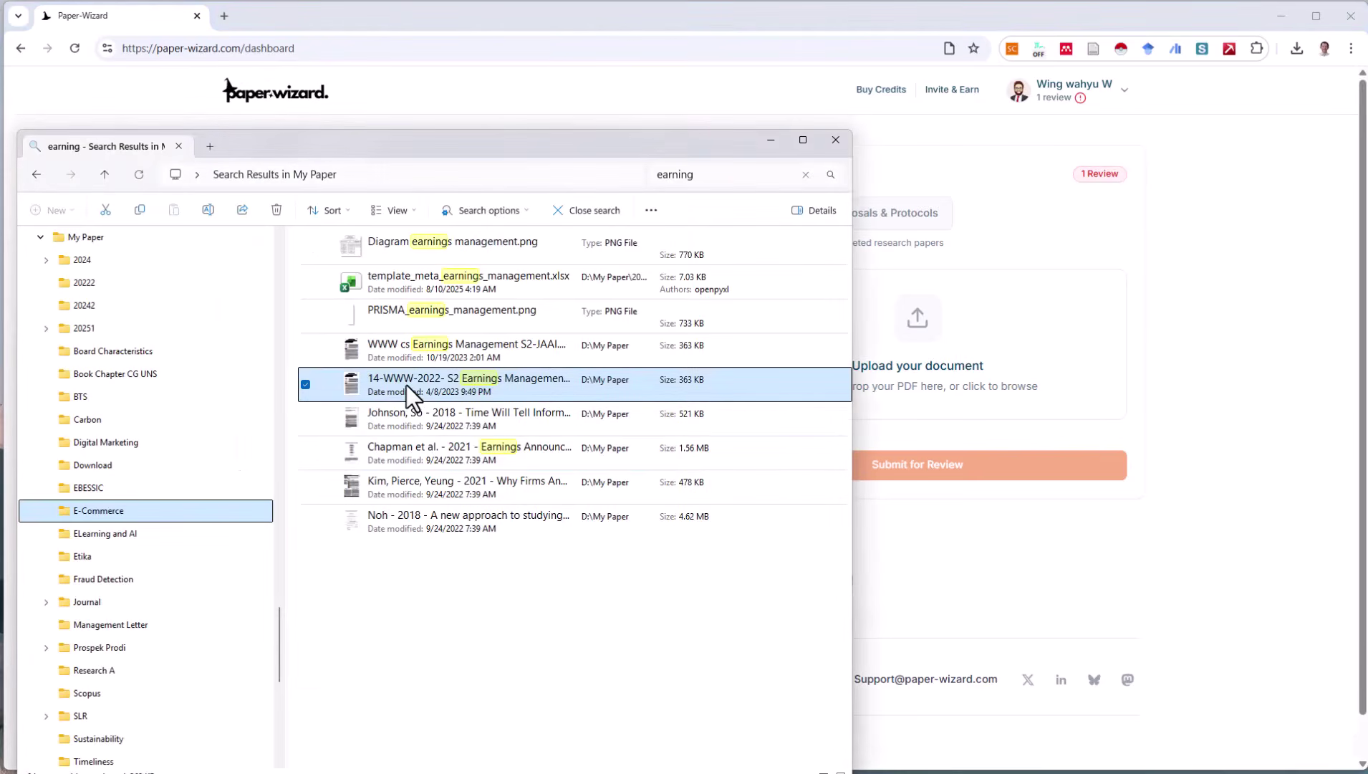
left_click_drag(406, 385, 963, 368)
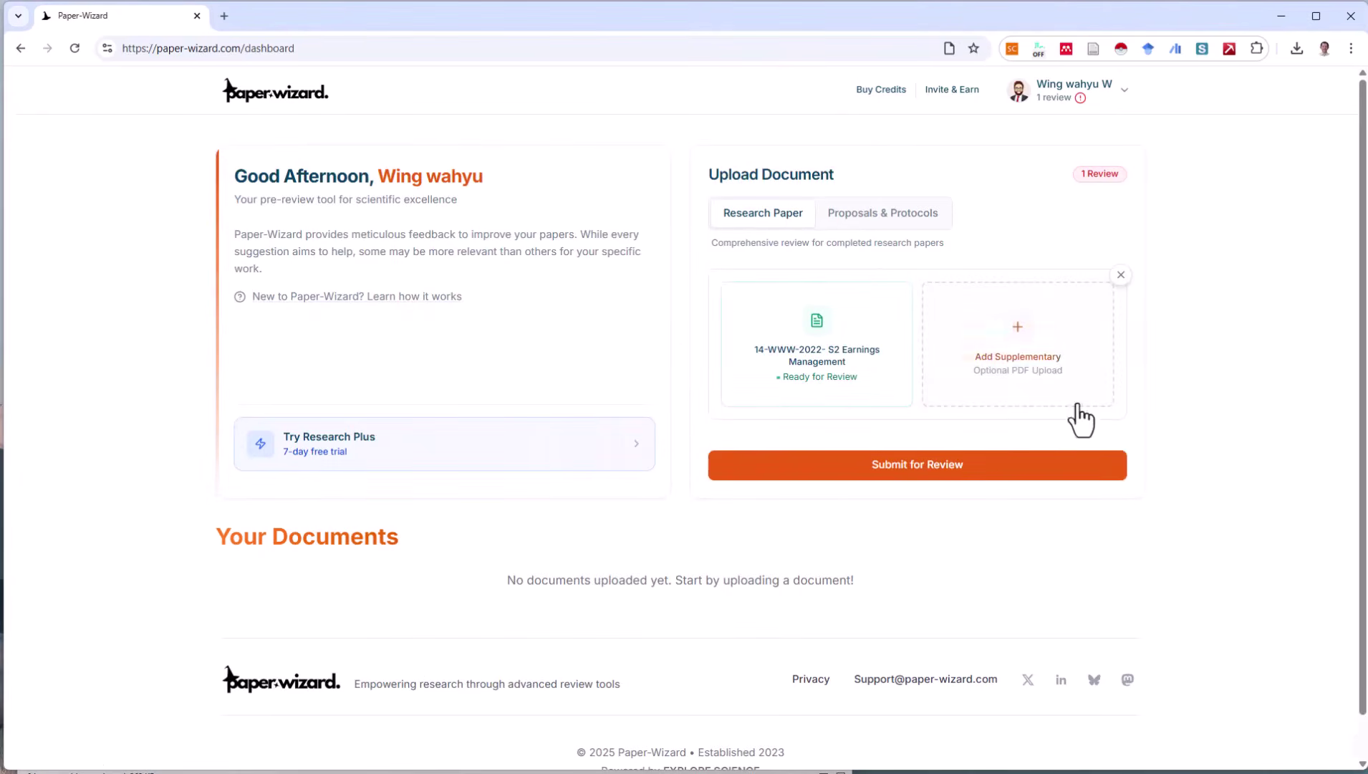
left_click(908, 474)
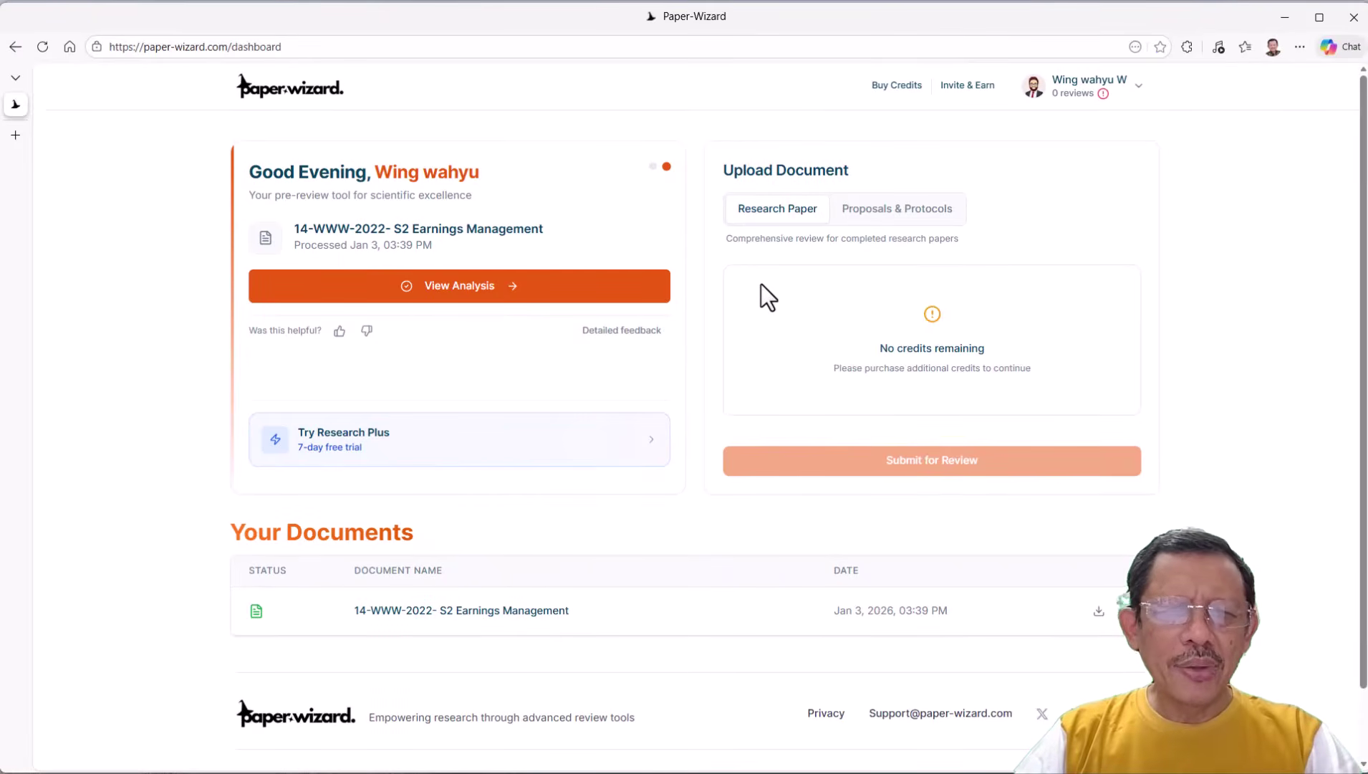
Open the analysis of the Earnings Management paper and look through the review report's cover, contents, Manuscript Summary and Review Synopsis.
left_click(466, 287)
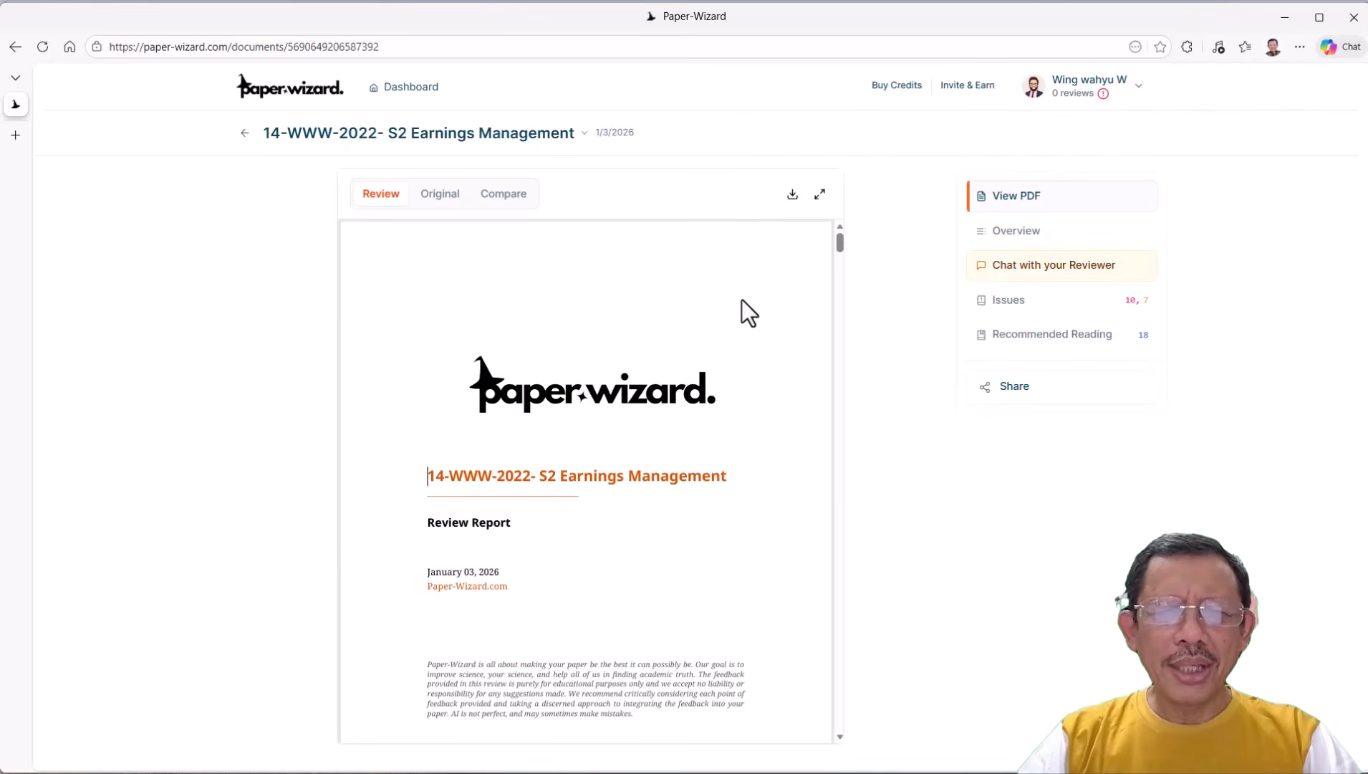
scroll(742, 300, "down", 5)
scroll(742, 301, "down", 8)
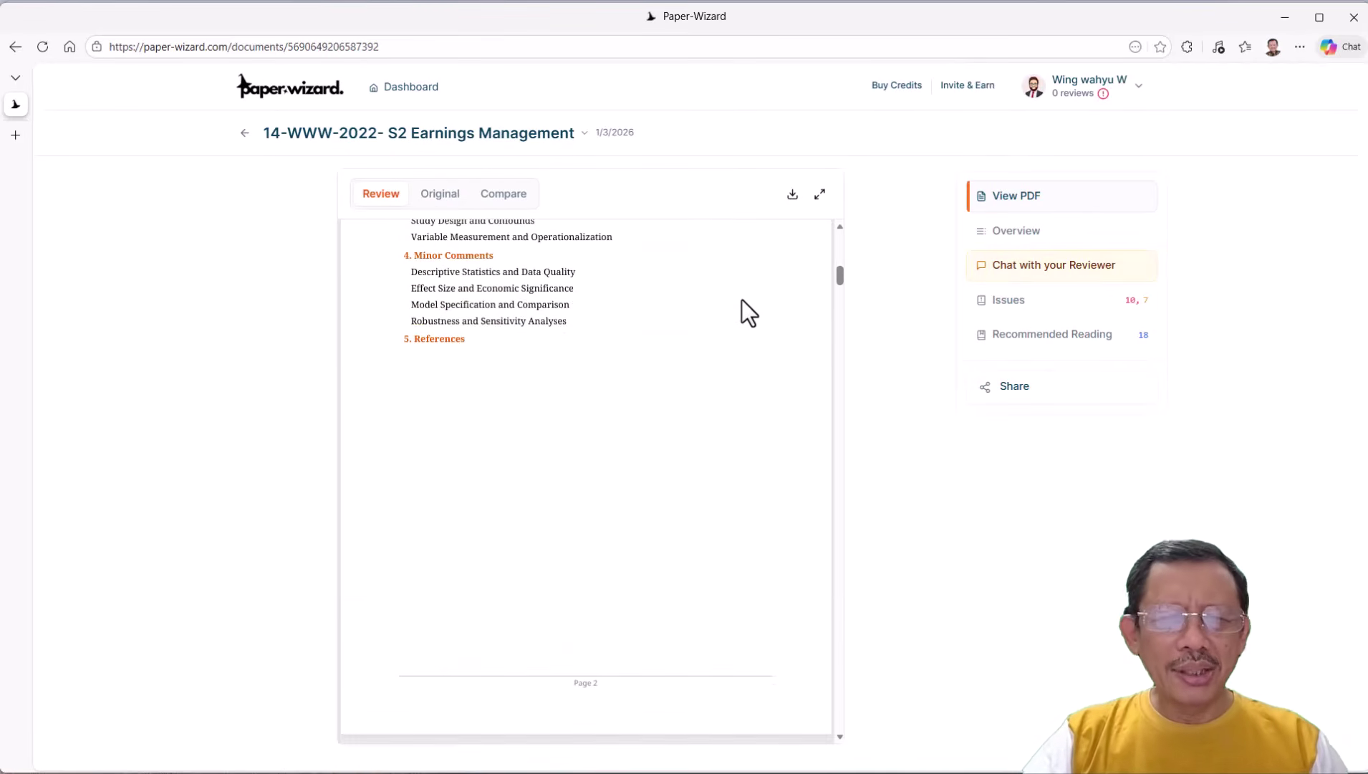
scroll(742, 299, "up", 12)
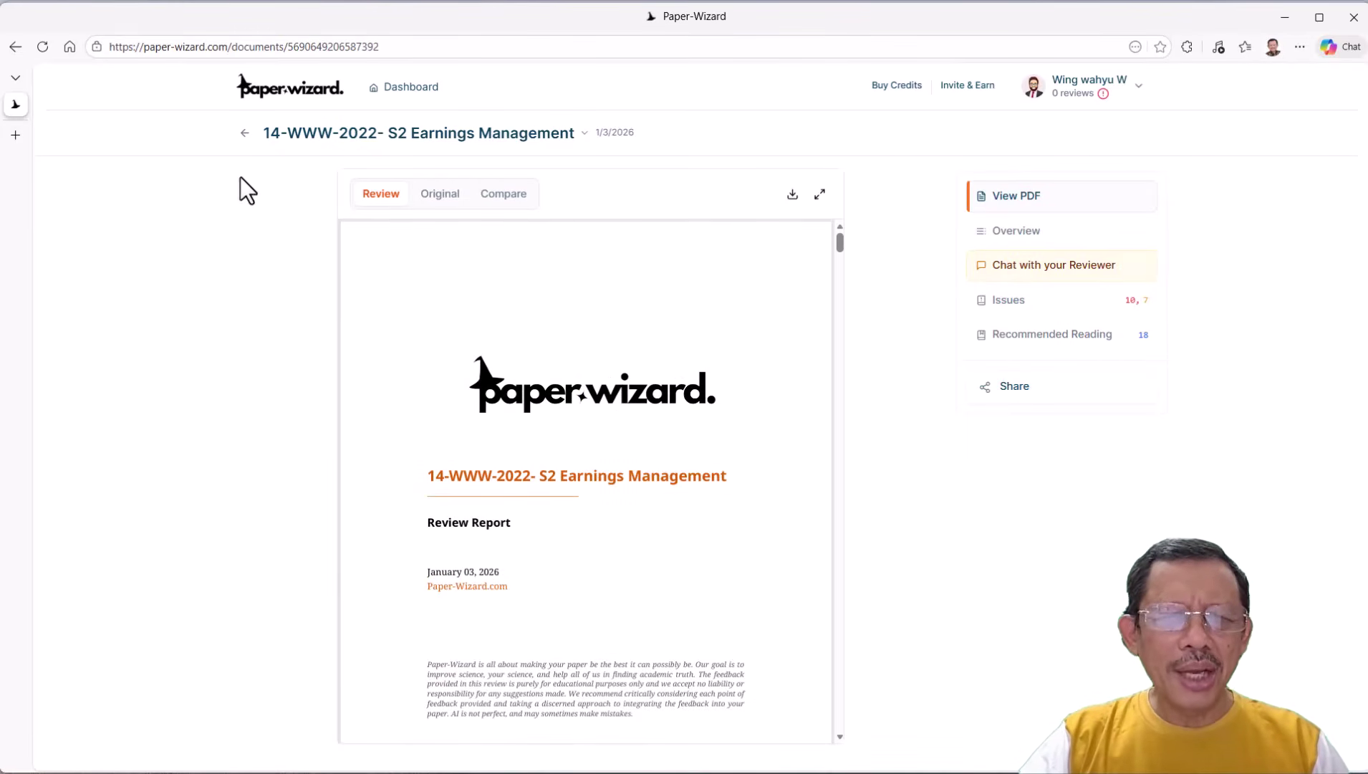
scroll(506, 369, "down", 3)
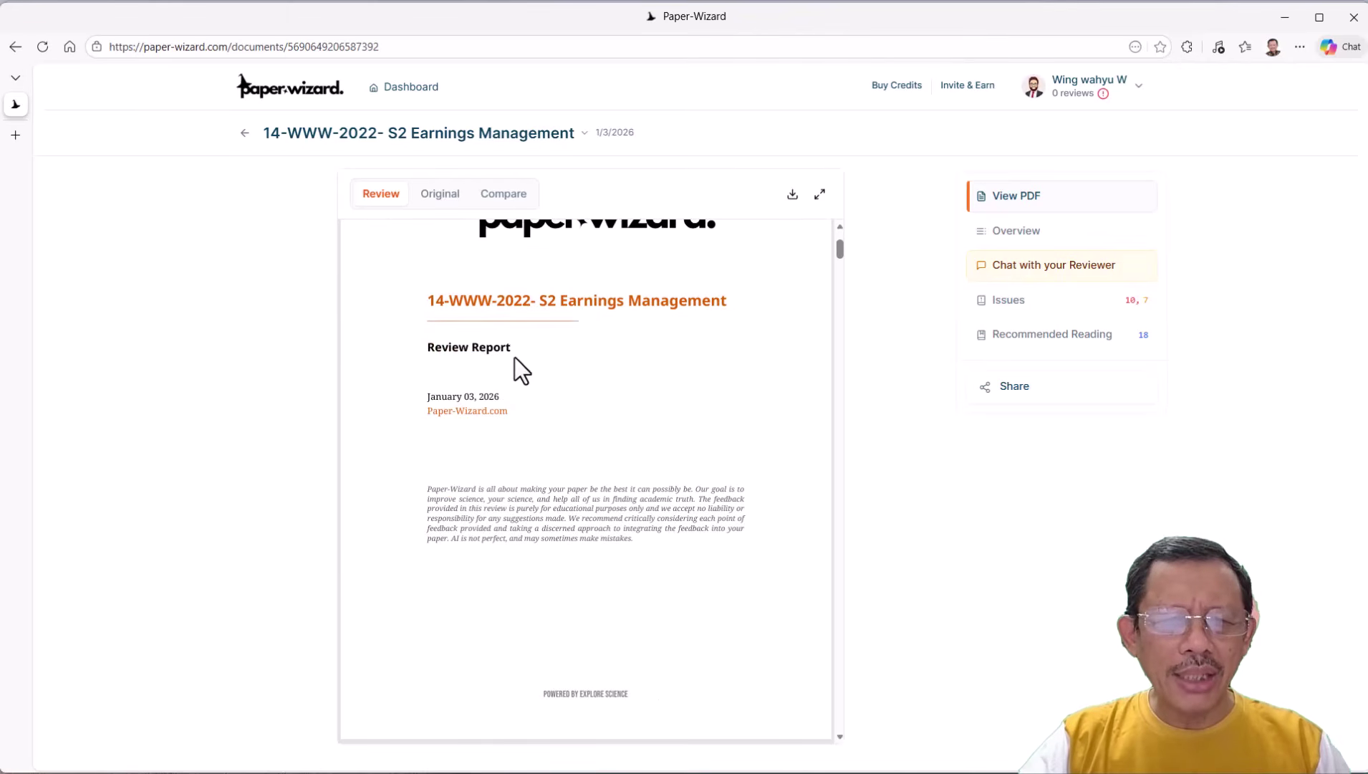
scroll(519, 350, "down", 3)
scroll(519, 350, "down", 5)
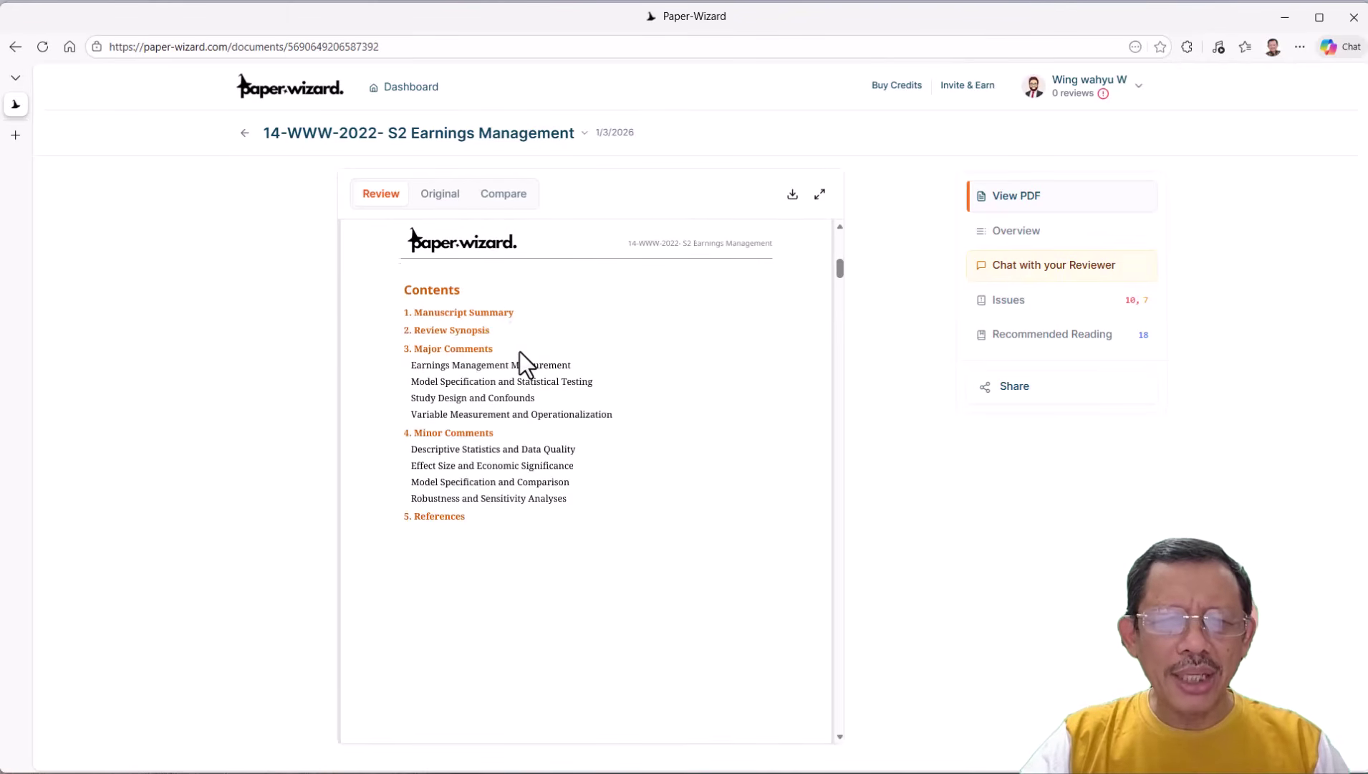
scroll(519, 351, "down", 2)
scroll(519, 350, "down", 2)
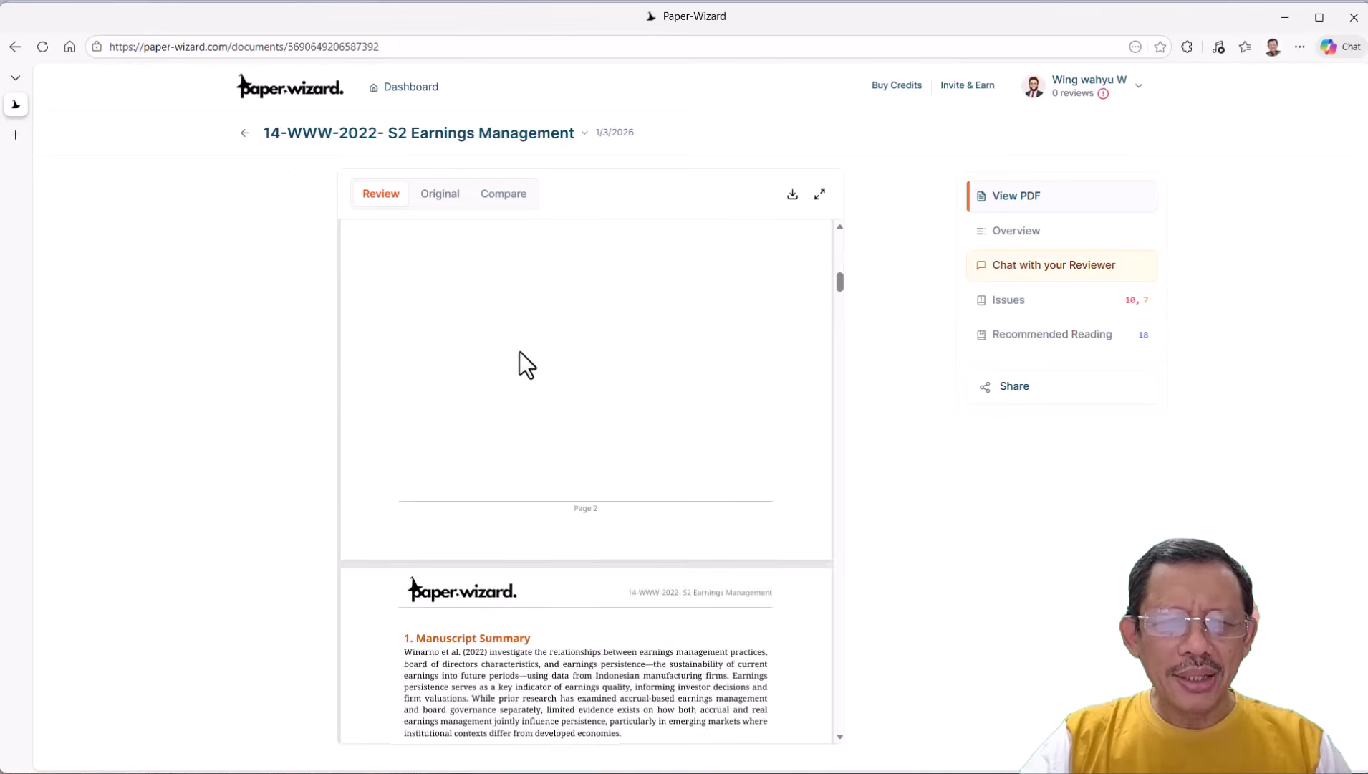
scroll(519, 350, "down", 2)
scroll(519, 351, "down", 12)
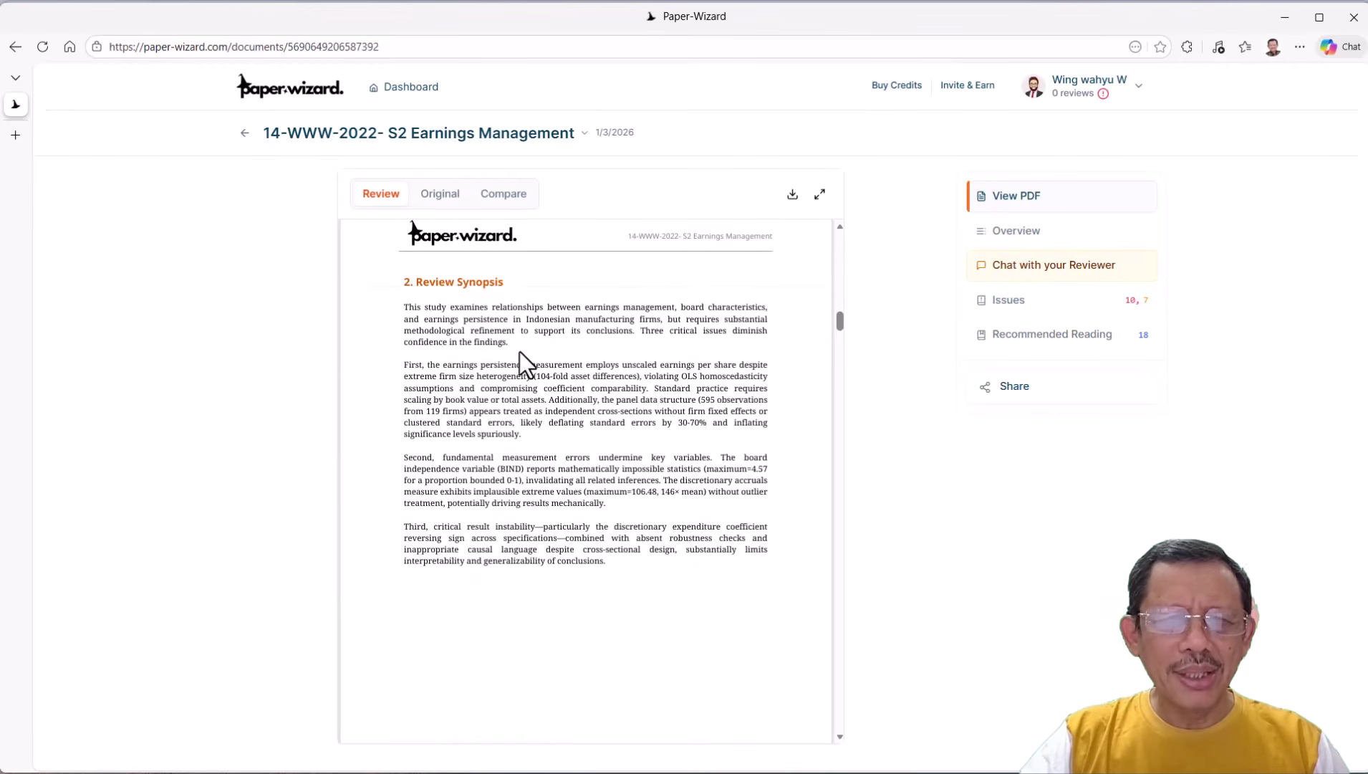
scroll(519, 351, "up", 15)
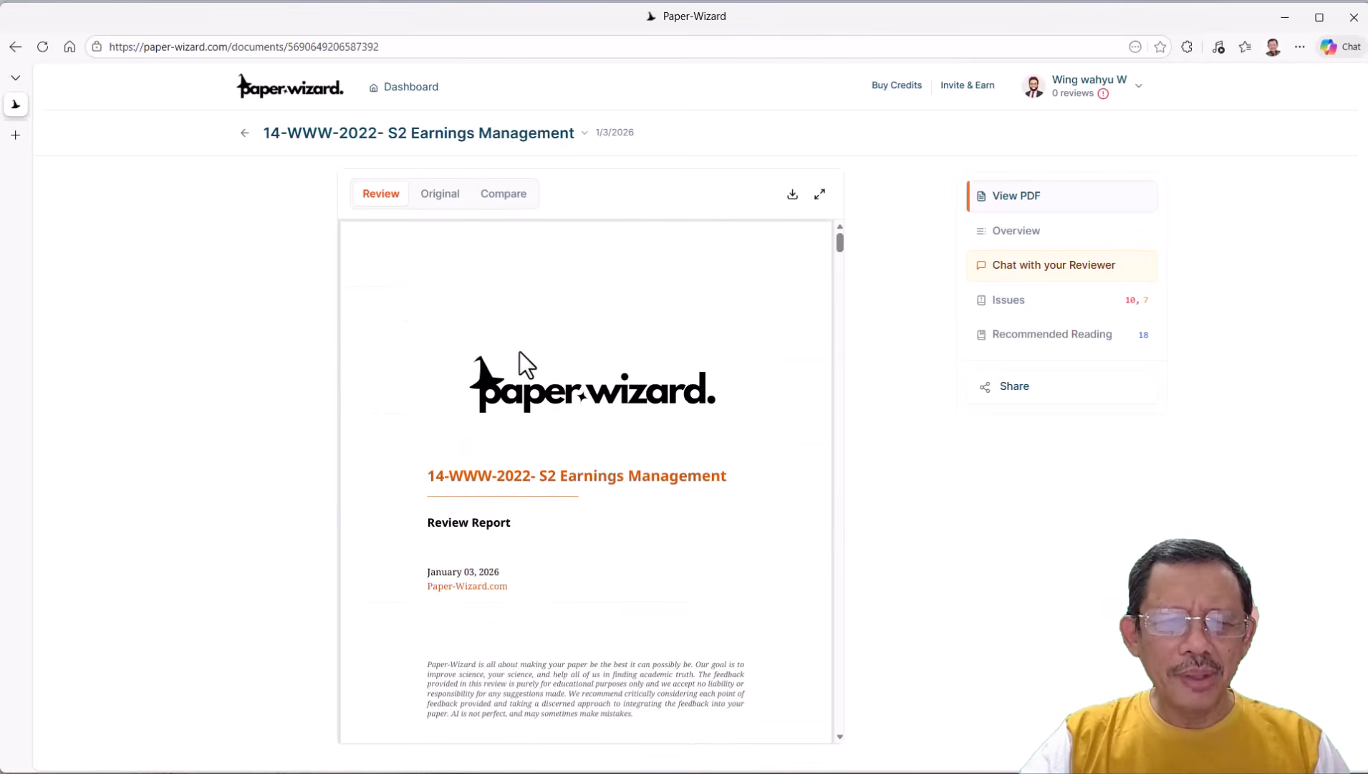
Show the original manuscript and skim its opening pages.
left_click(440, 204)
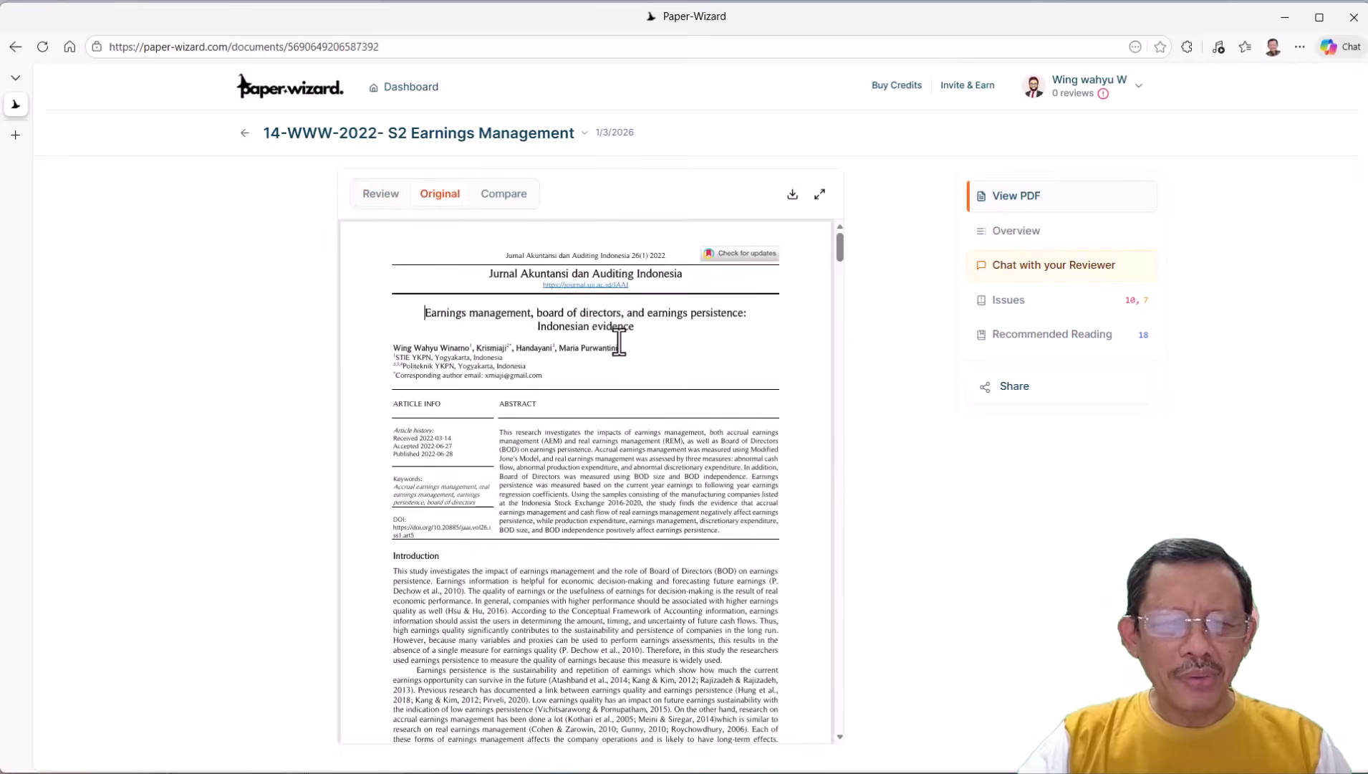
scroll(619, 342, "down", 10)
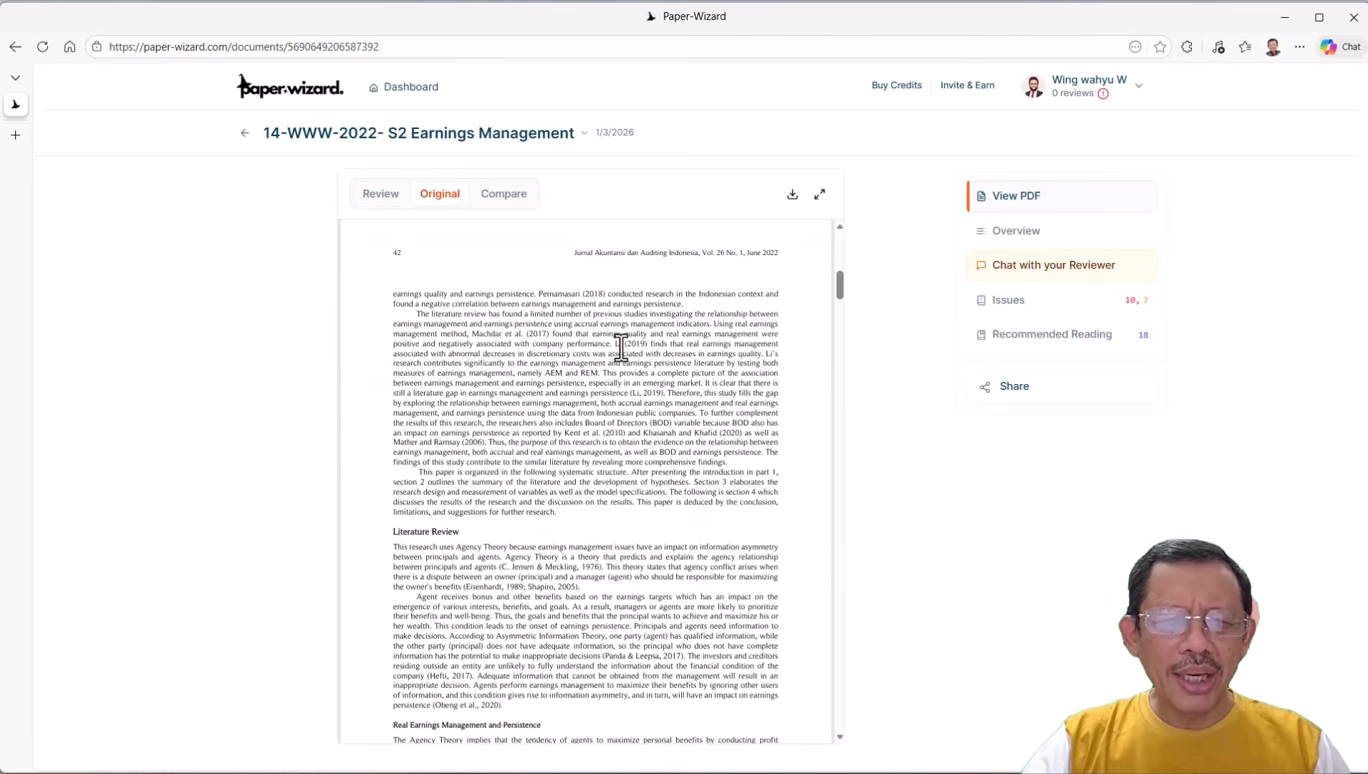
scroll(620, 347, "down", 8)
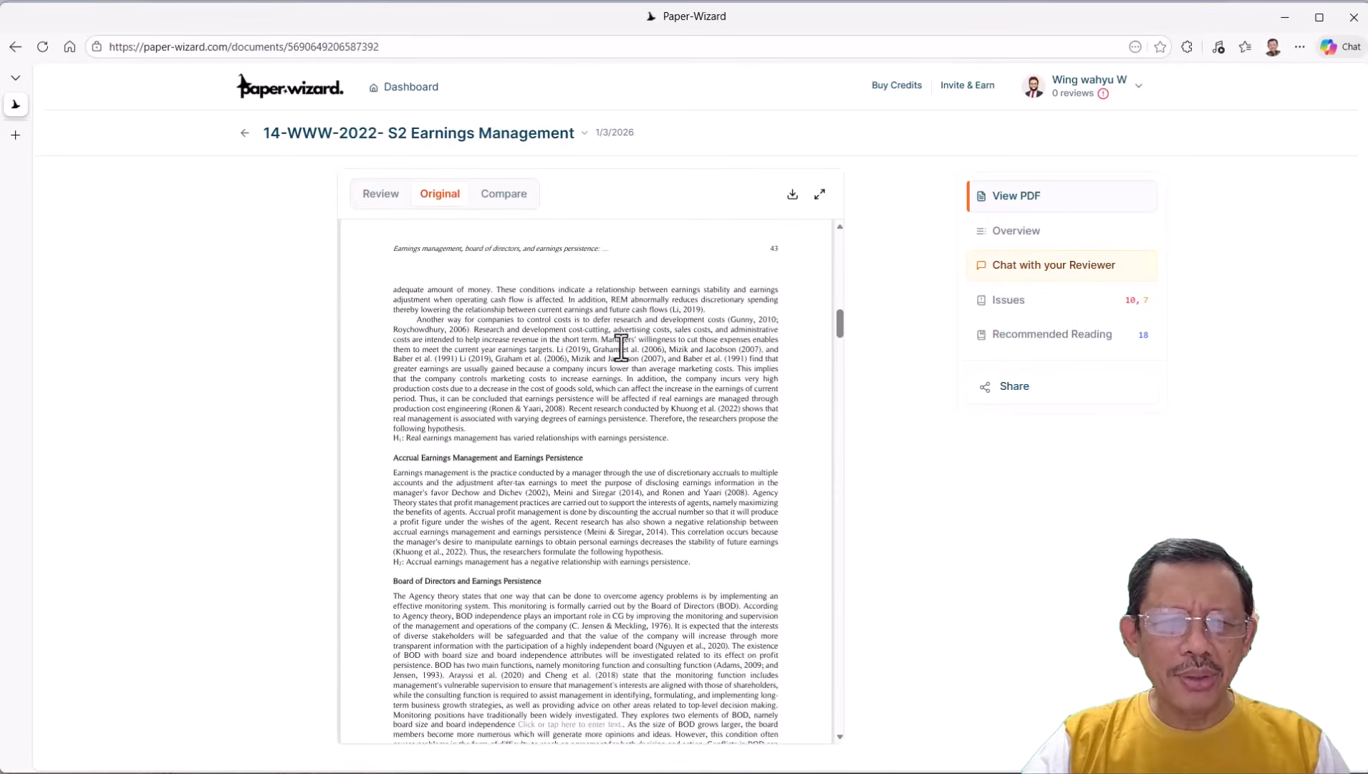
scroll(620, 347, "up", 18)
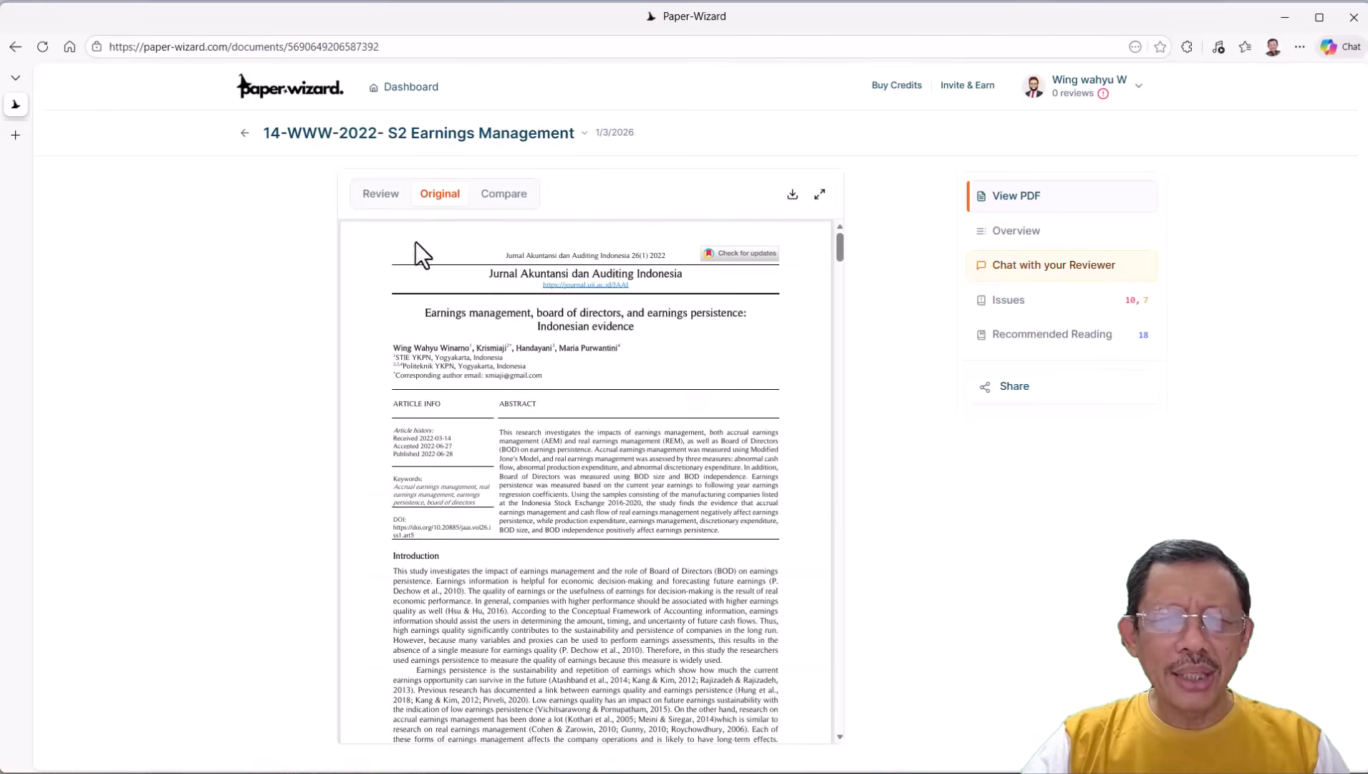
Compare the review report and the original side by side in full screen, with the review's cover page enlarged for reading.
left_click(506, 196)
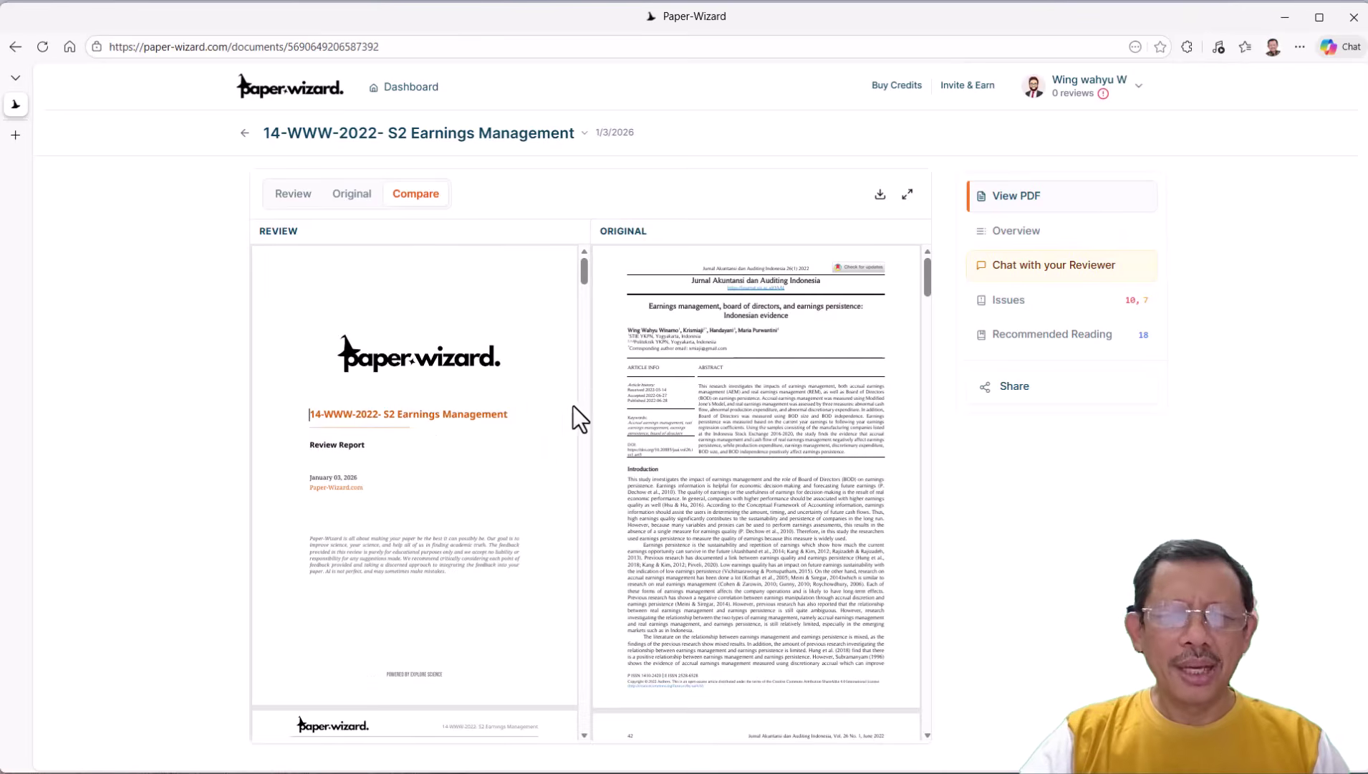
left_click(907, 195)
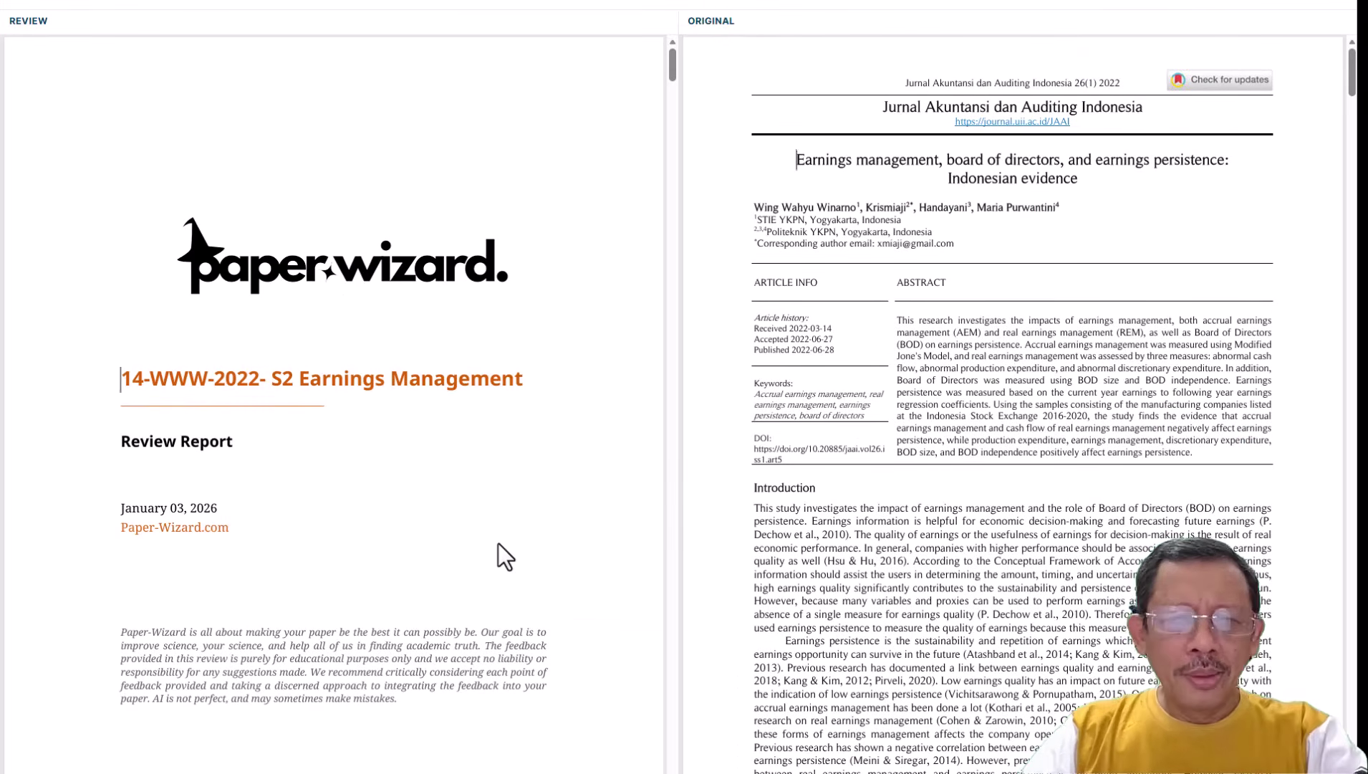
scroll(498, 542, "up", 1, "ctrl")
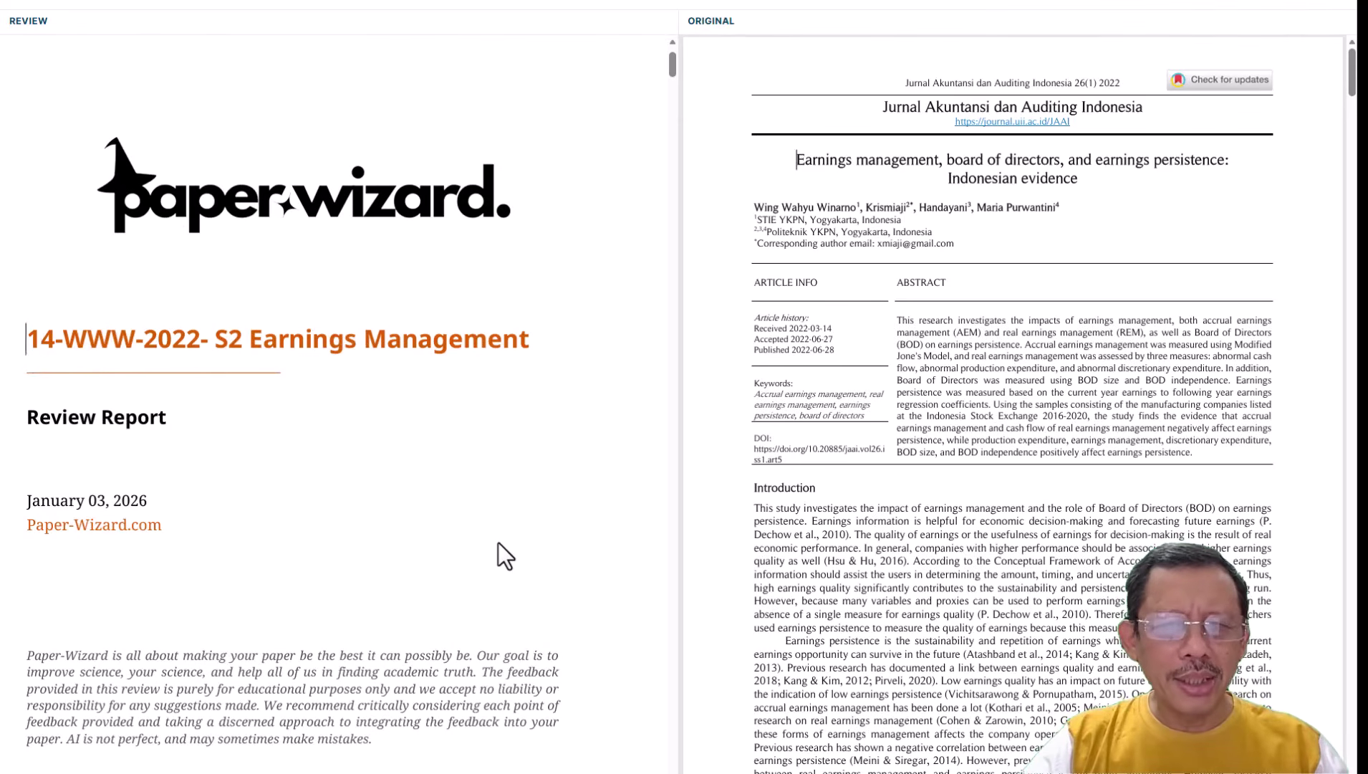
scroll(498, 542, "up", 1, "ctrl")
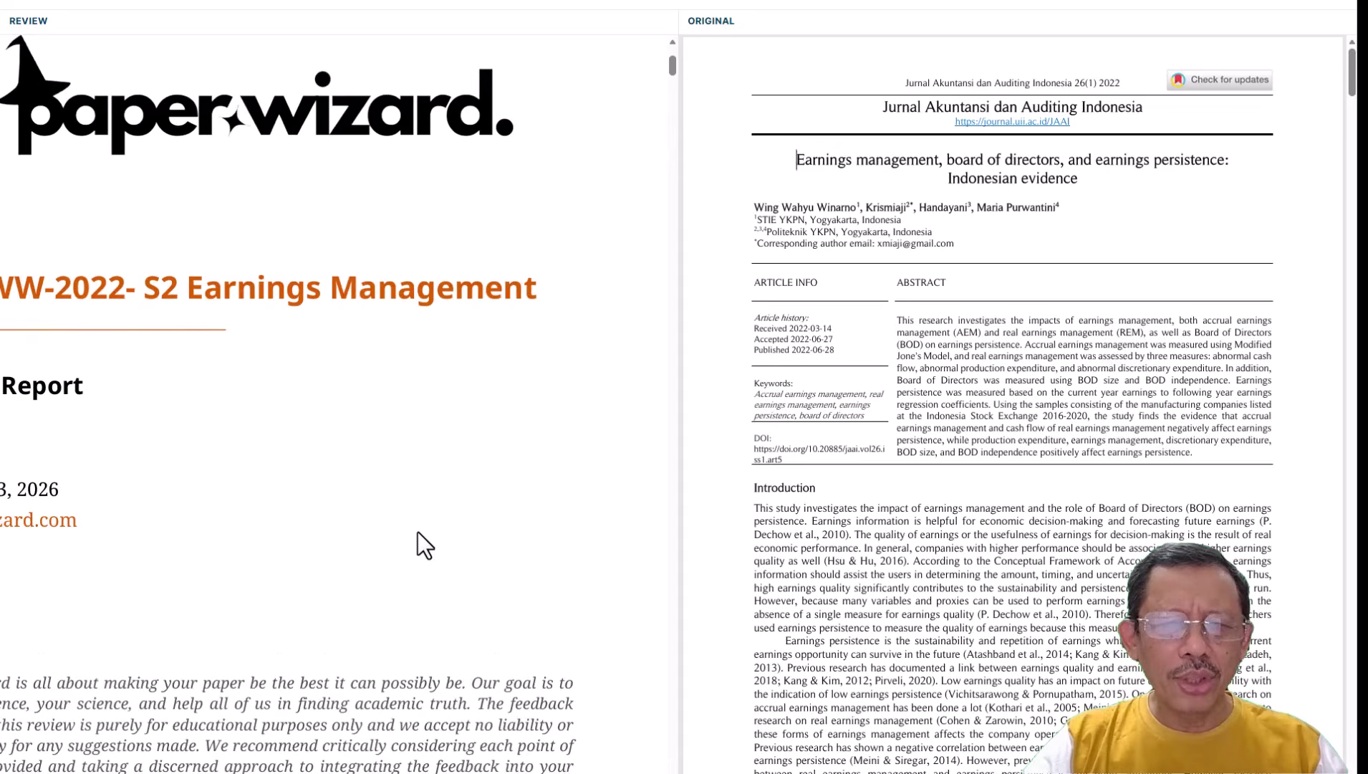
scroll(418, 532, "left", 3)
scroll(417, 532, "down", 2)
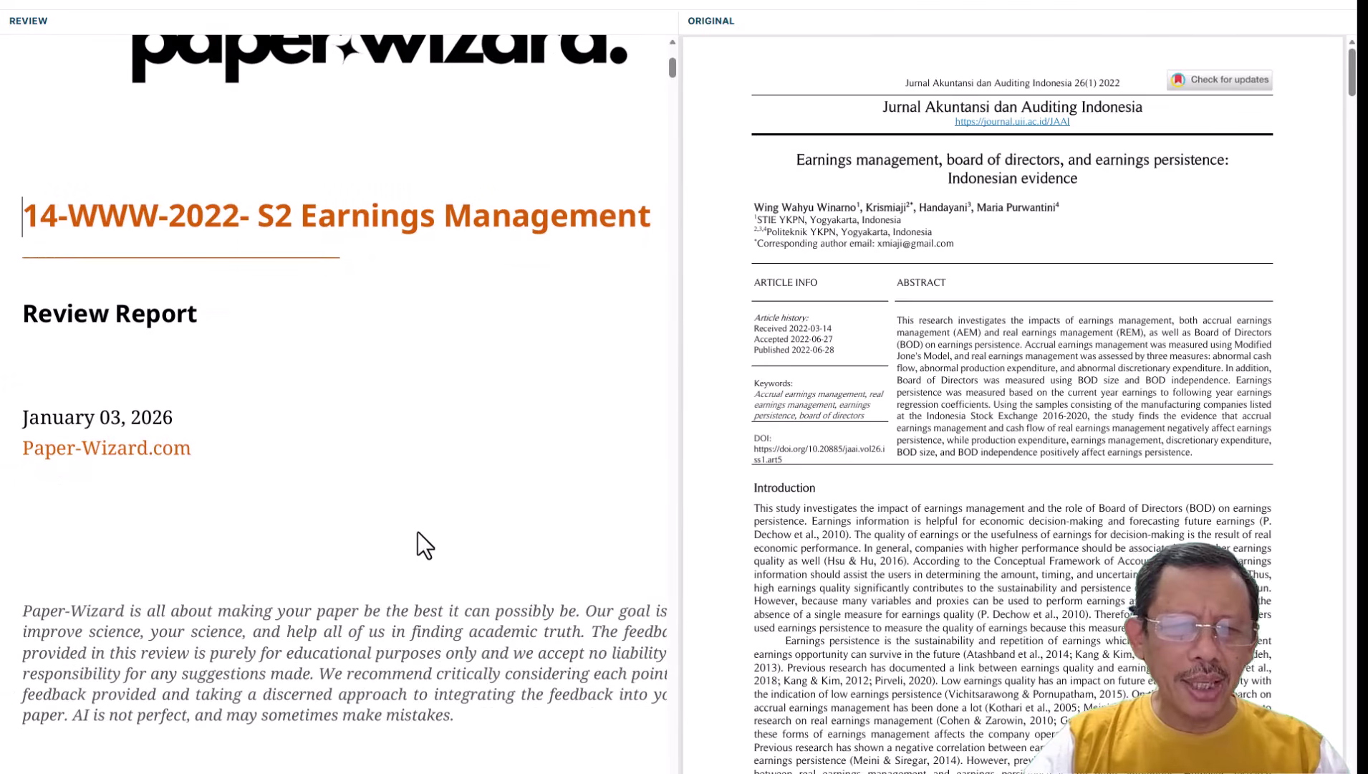
scroll(408, 515, "down", 1, "ctrl")
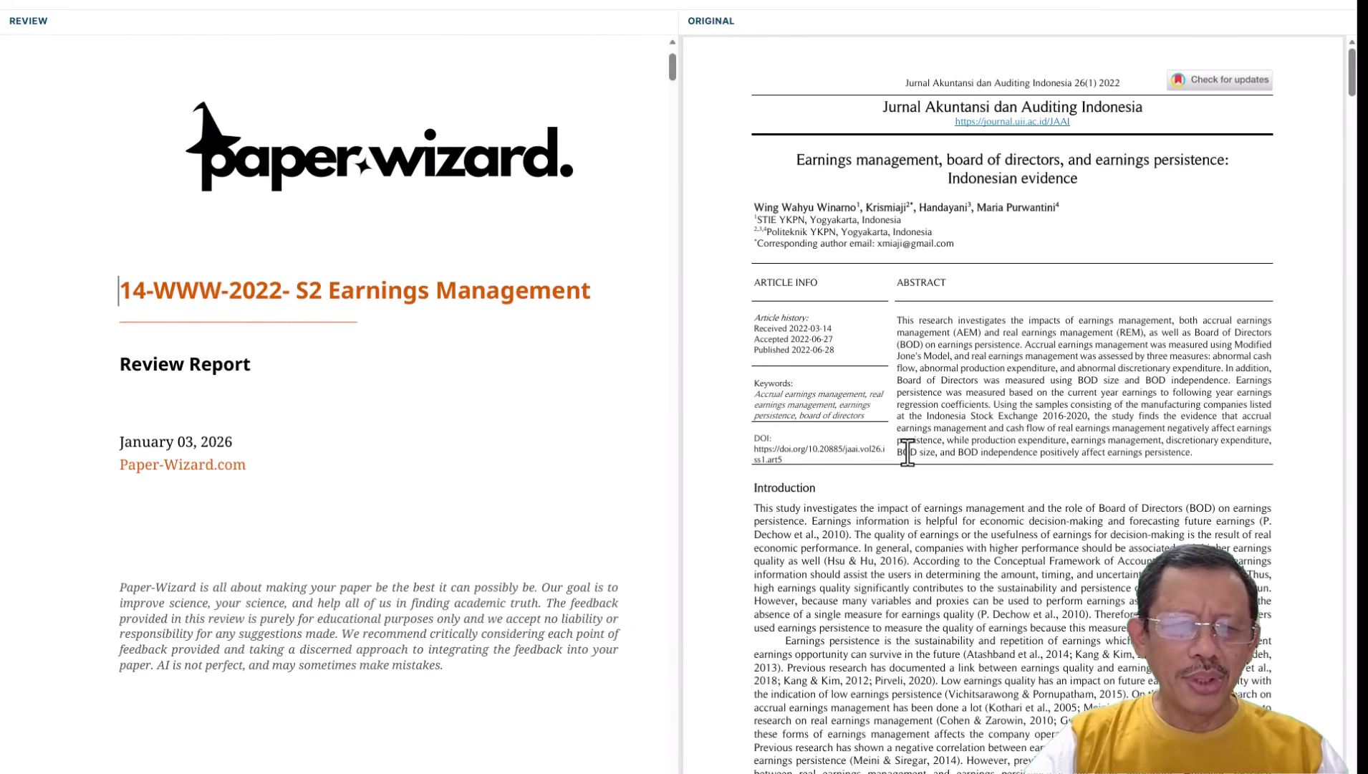
Examine the abstract and introduction of the original paper at a larger size beside the review.
scroll(904, 452, "up", 2, "ctrl")
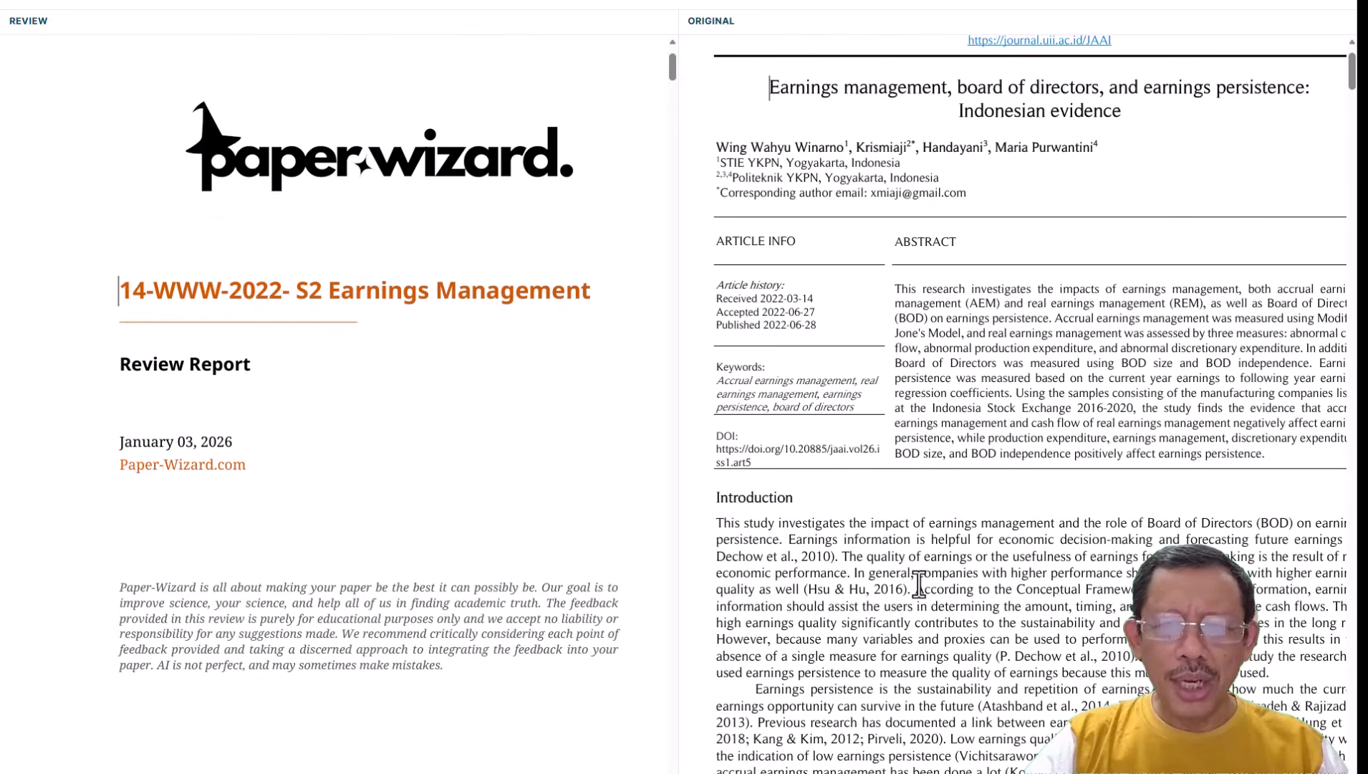
scroll(919, 584, "down", 2)
scroll(919, 584, "down", 4)
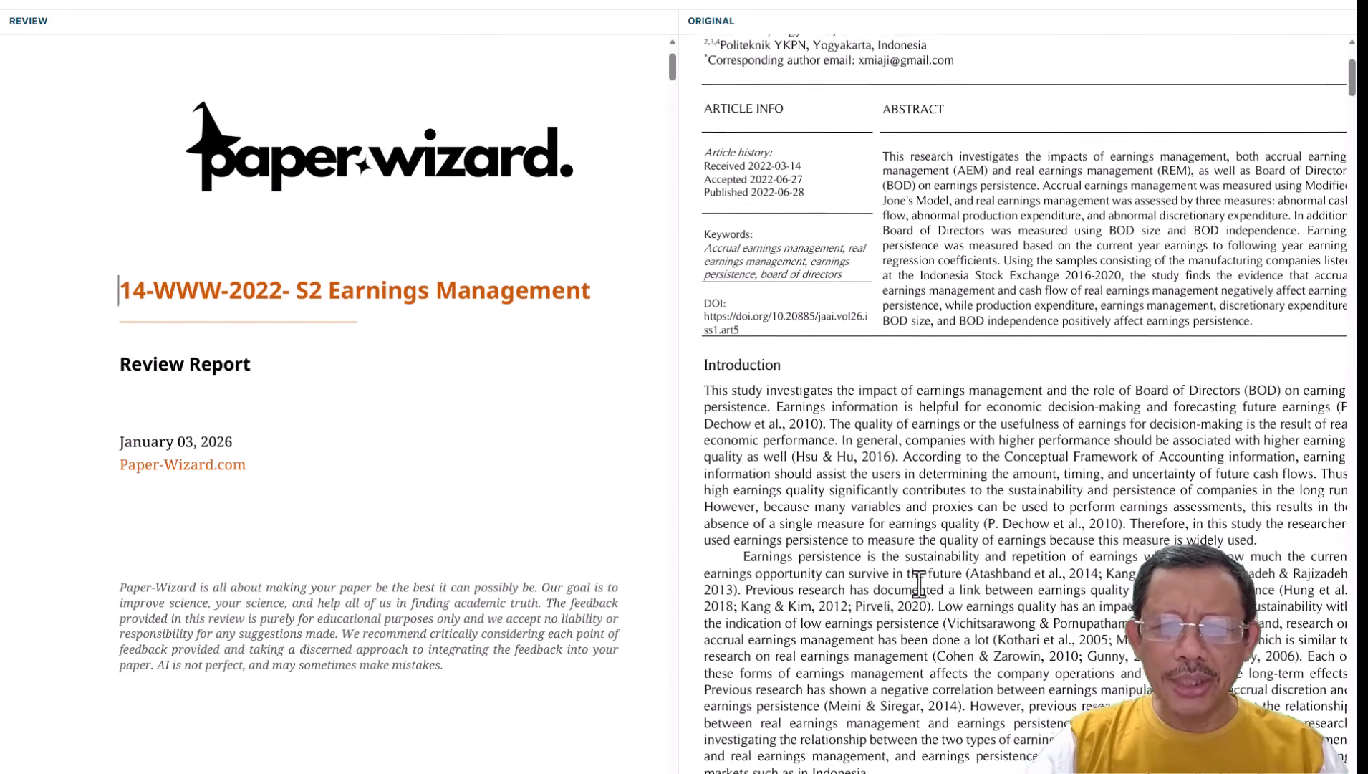
scroll(919, 584, "down", 4)
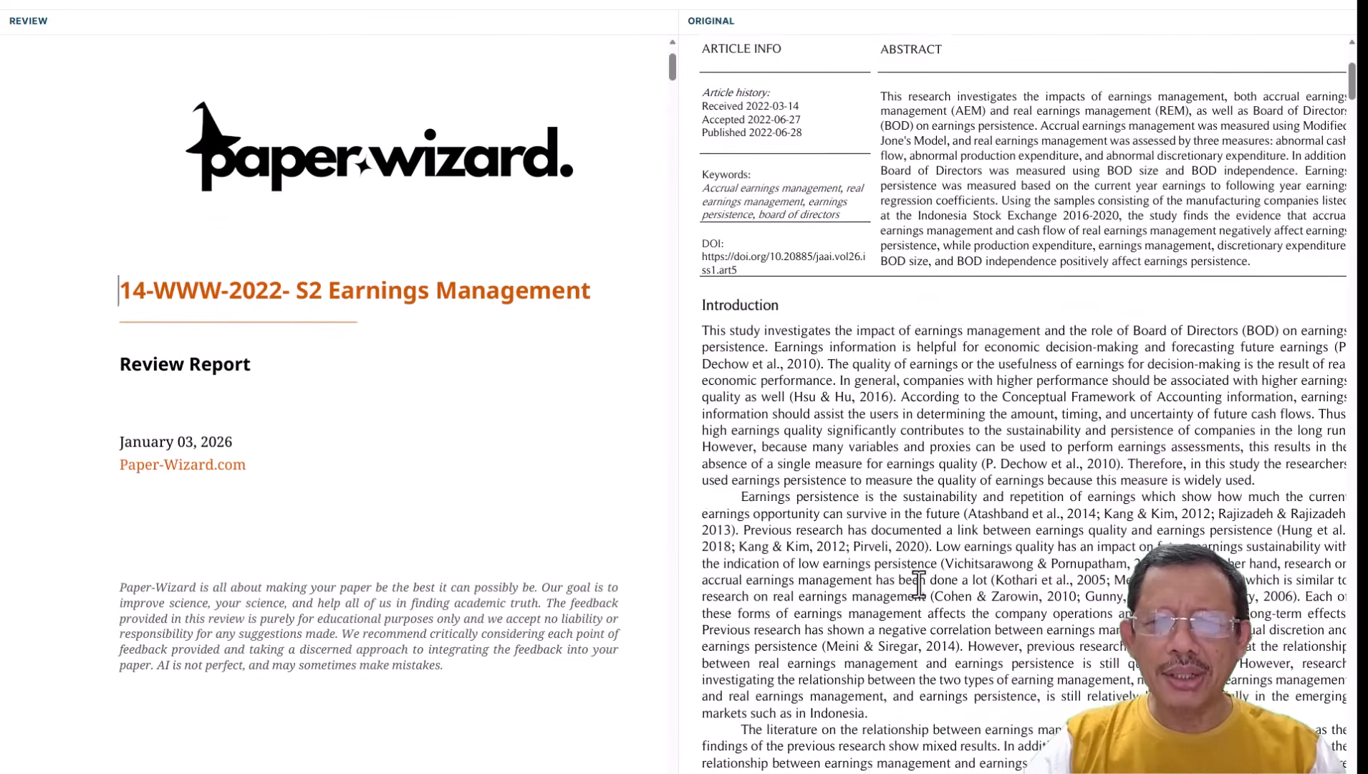
scroll(919, 583, "down", 3)
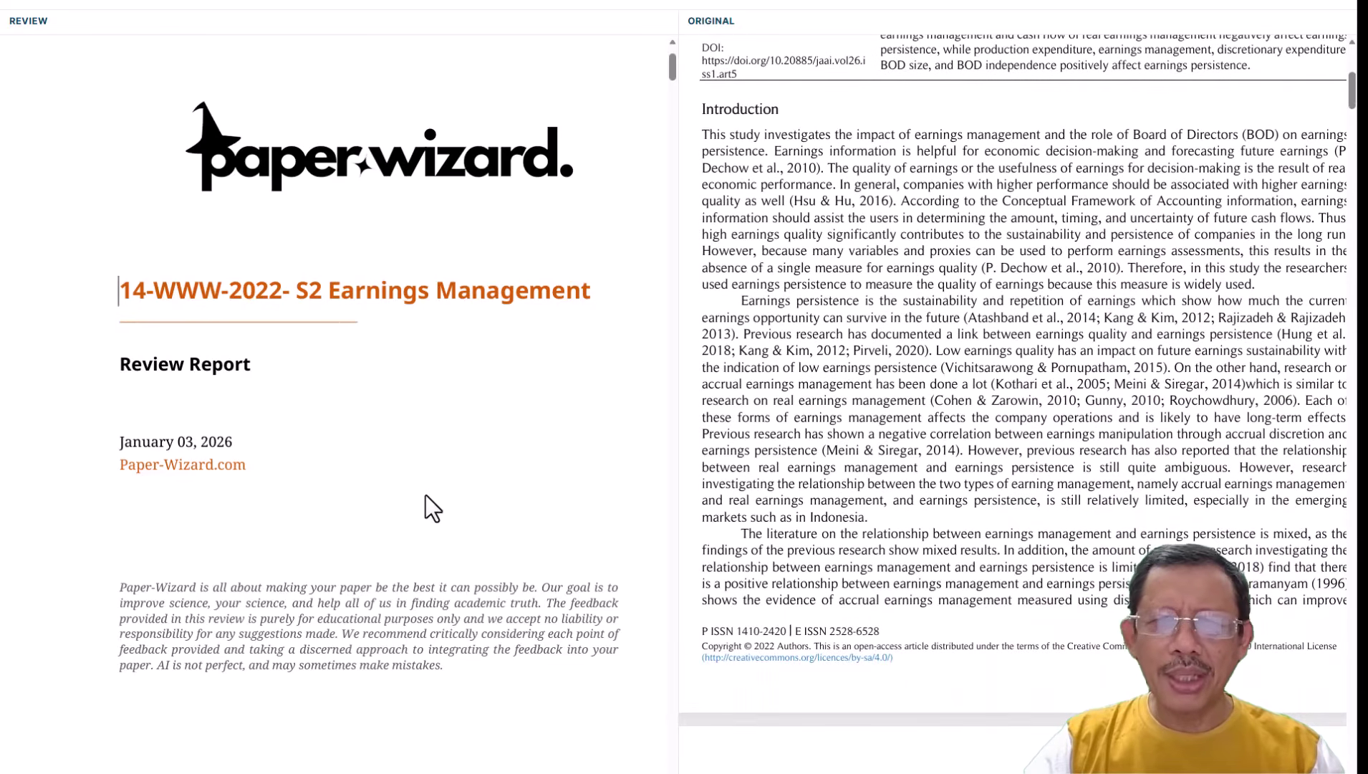
Examine the contents list and the Manuscript Summary section of the review report beside the original.
scroll(430, 483, "down", 5)
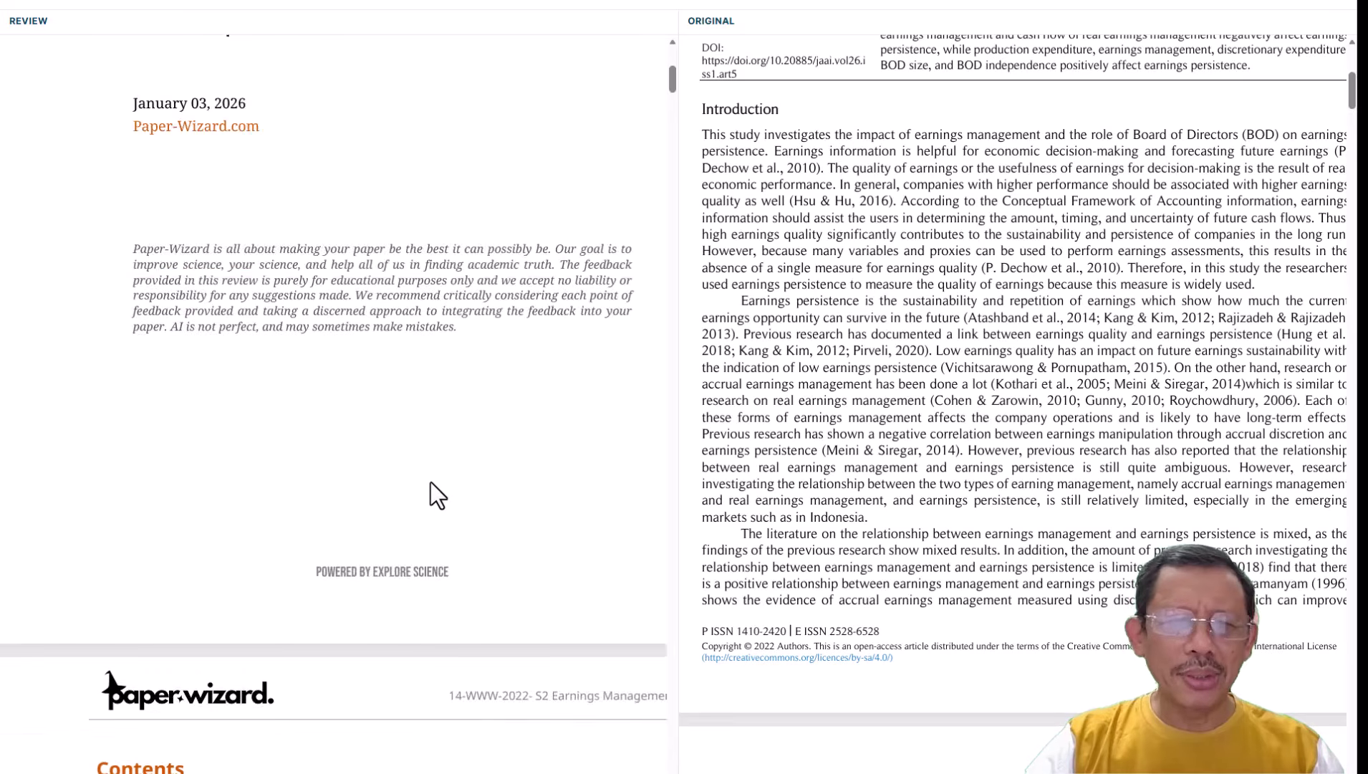
scroll(430, 482, "down", 5)
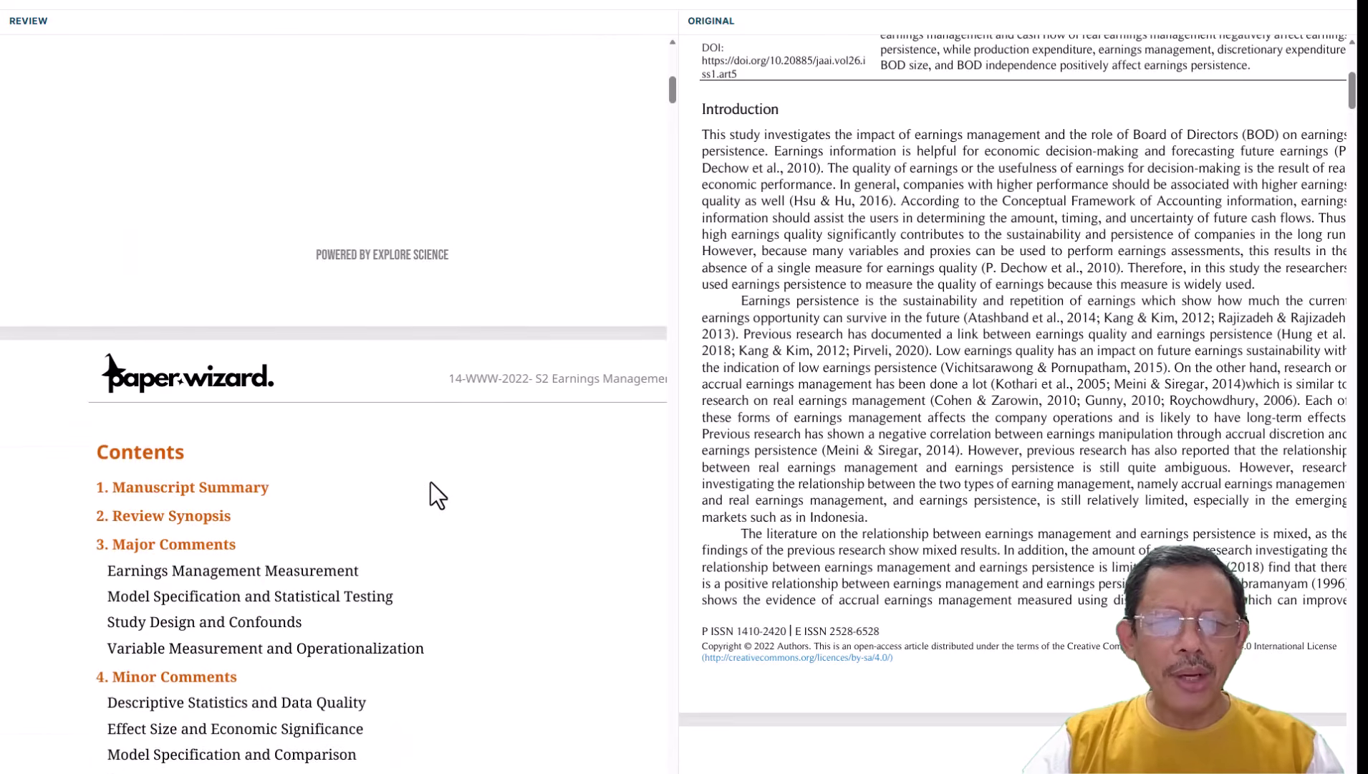
scroll(430, 482, "down", 4)
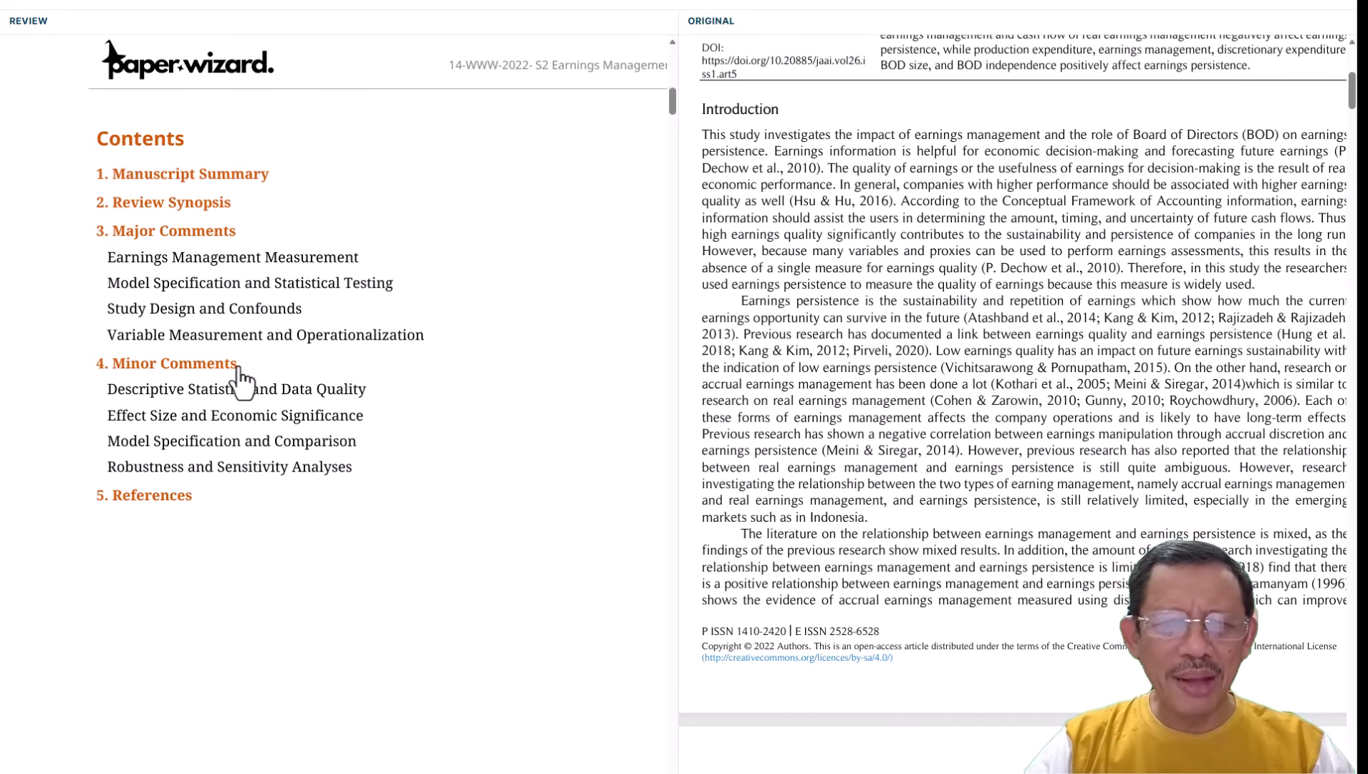
scroll(241, 380, "down", 15)
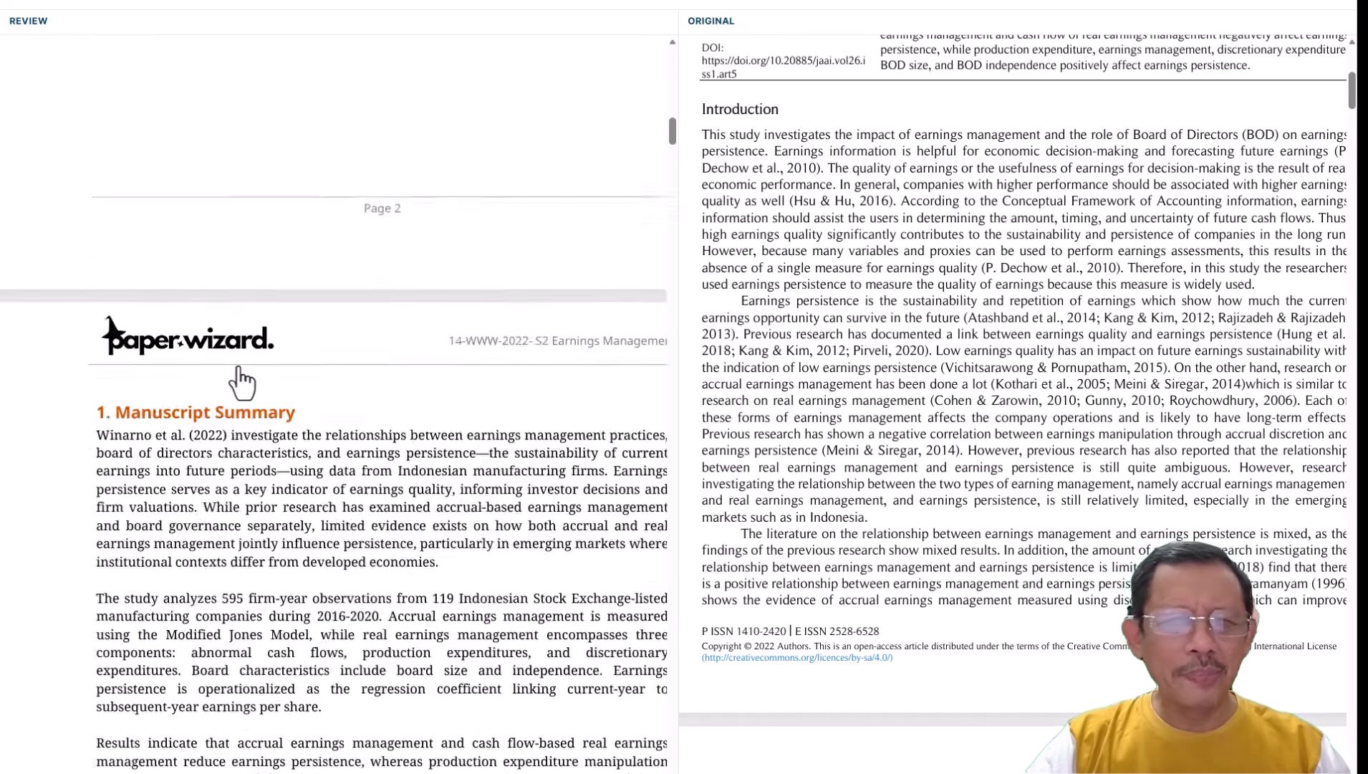
left_click_drag(238, 363, 270, 380)
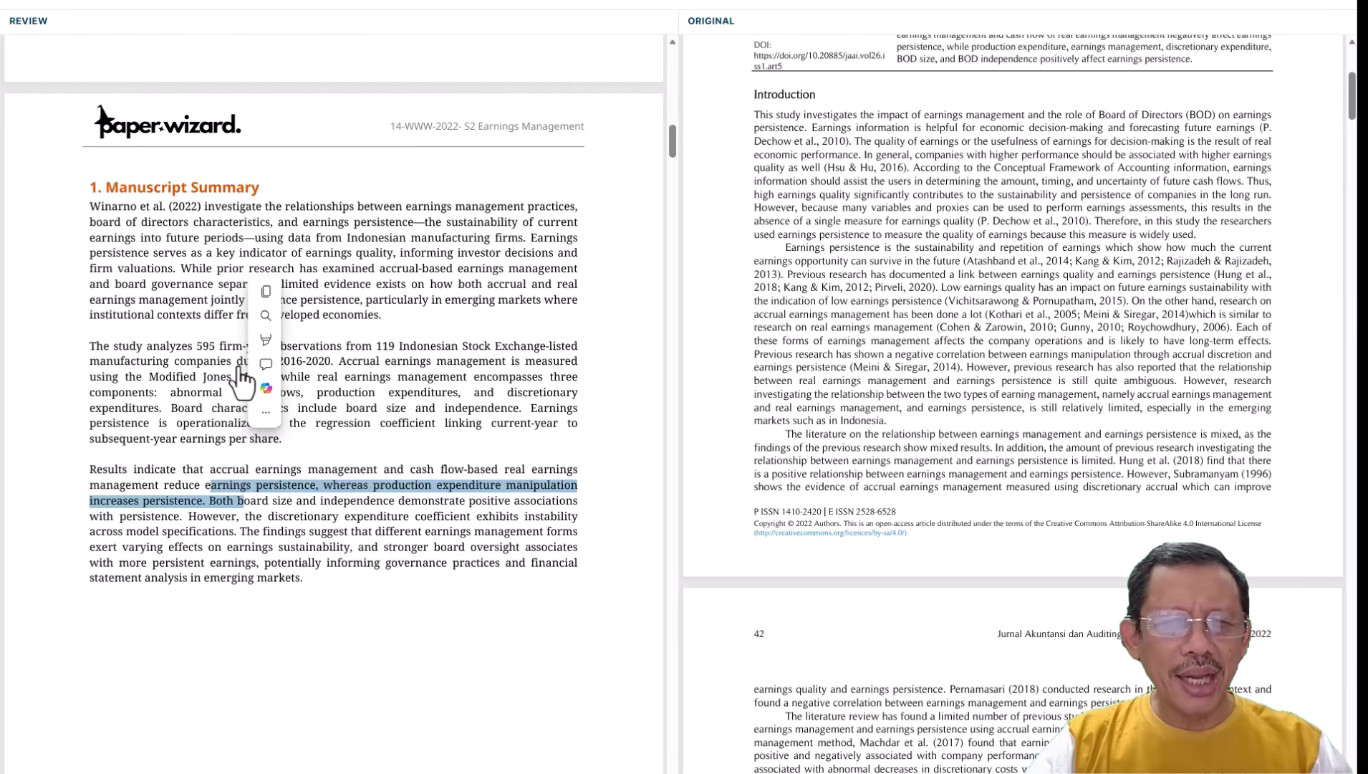
left_click(376, 335)
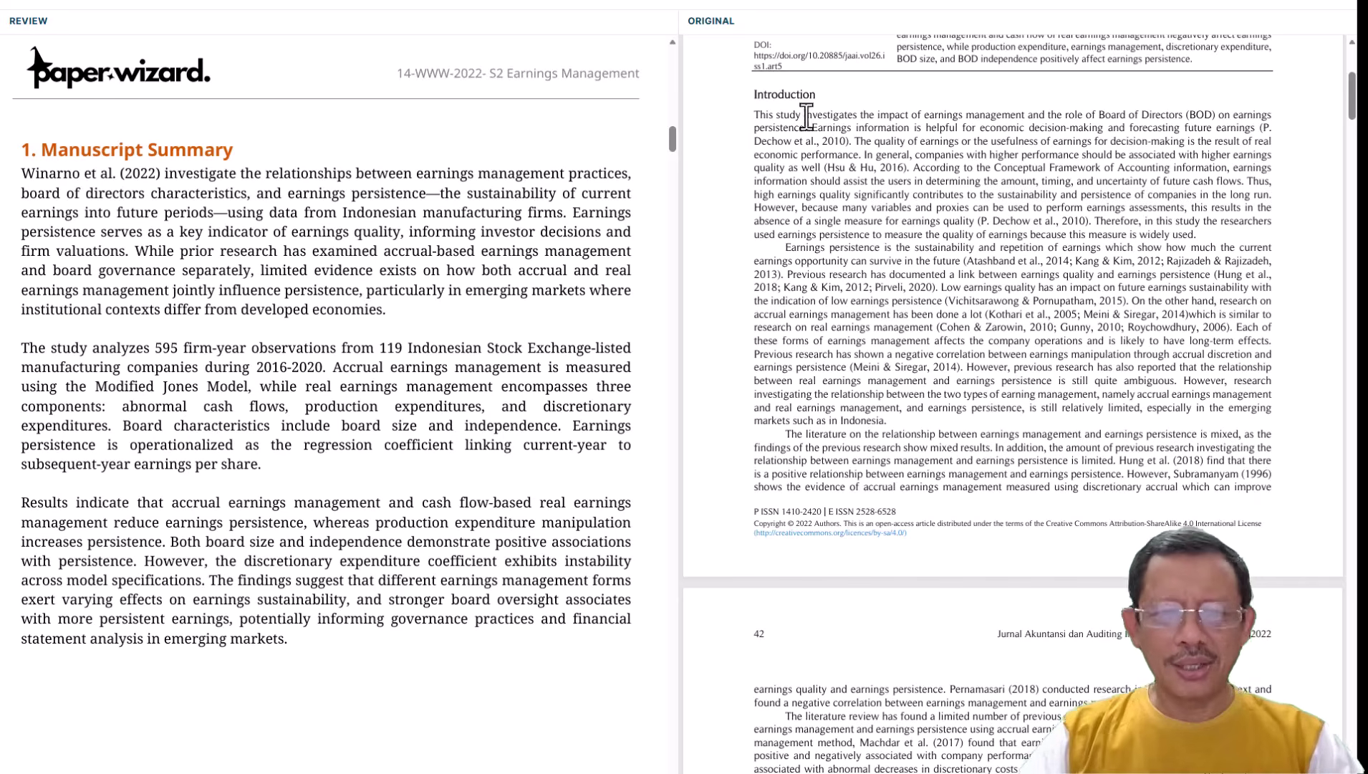
key("ctrl+minus")
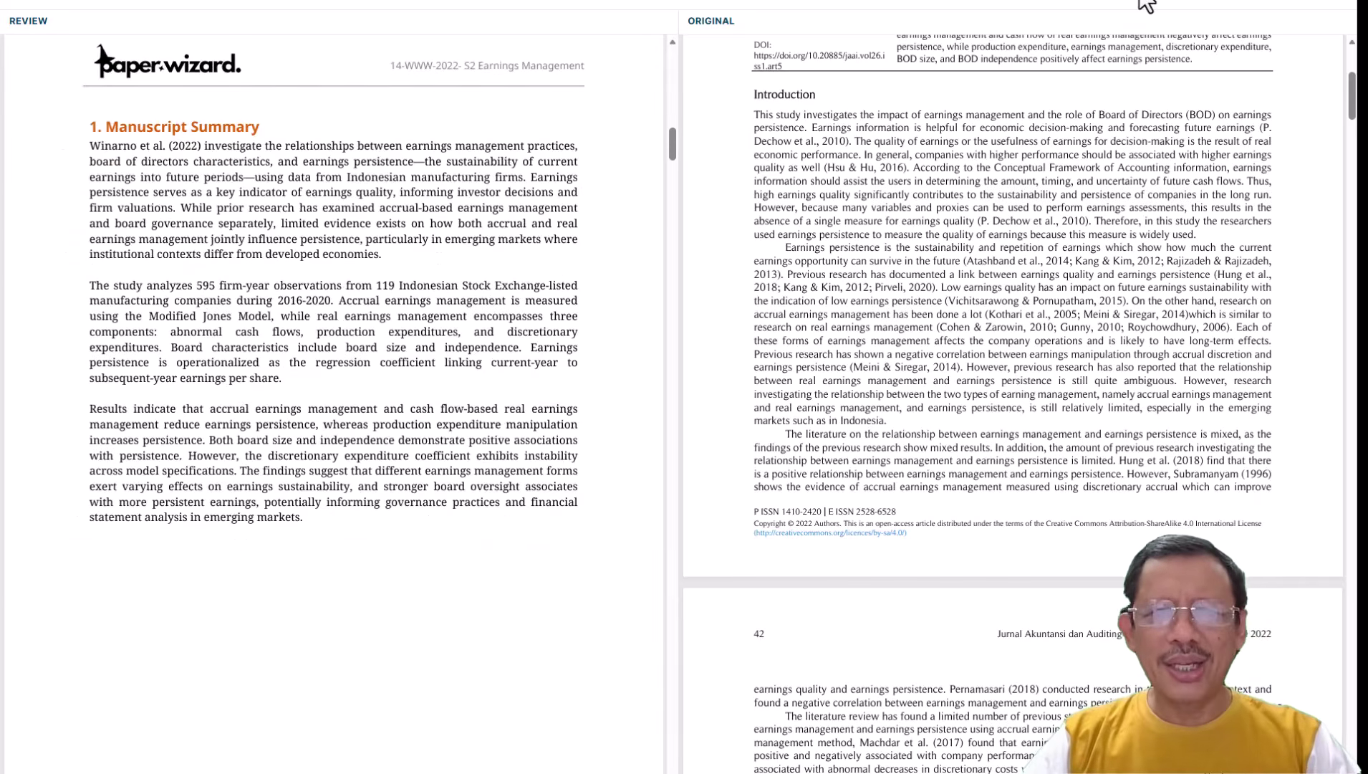
Examine the Review Synopsis section of the report at a larger size and continue to the start of Major Comments.
scroll(586, 278, "down", 10)
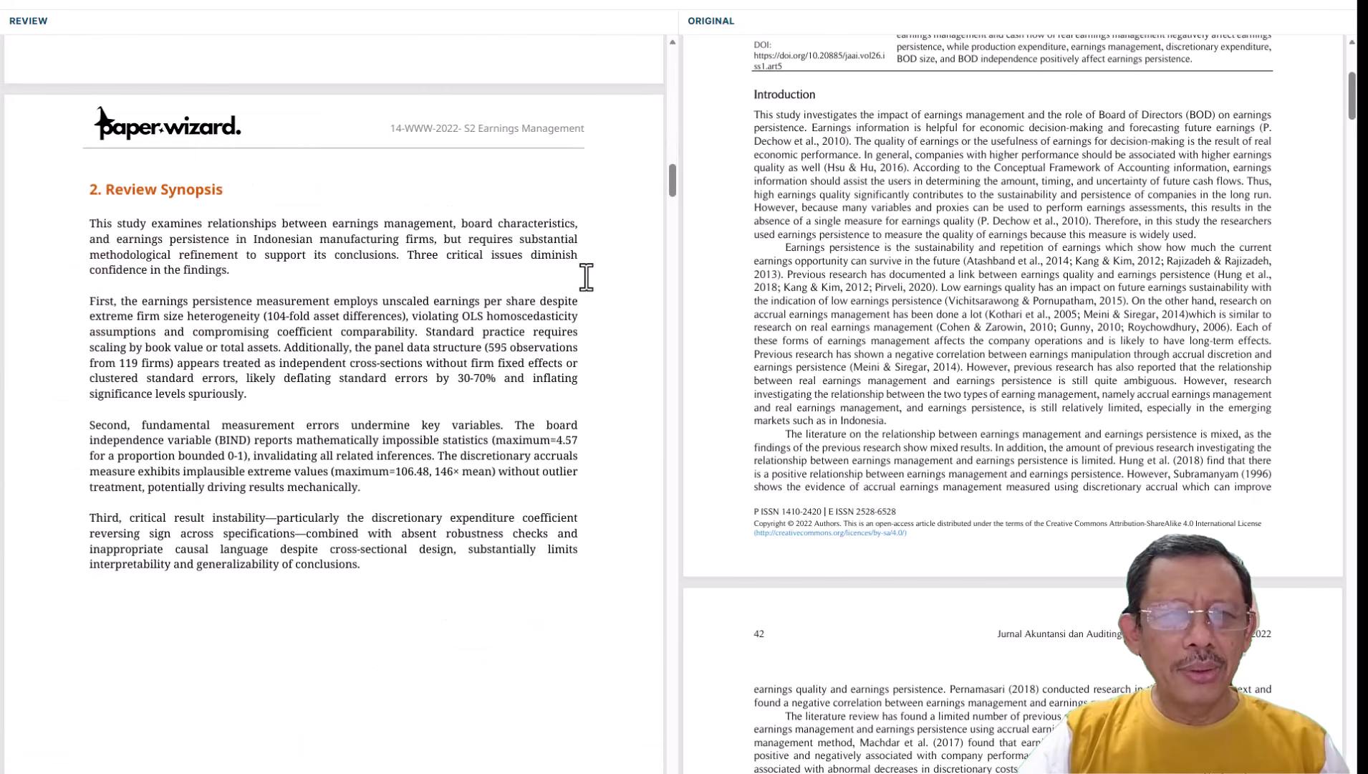
scroll(586, 278, "up", 2)
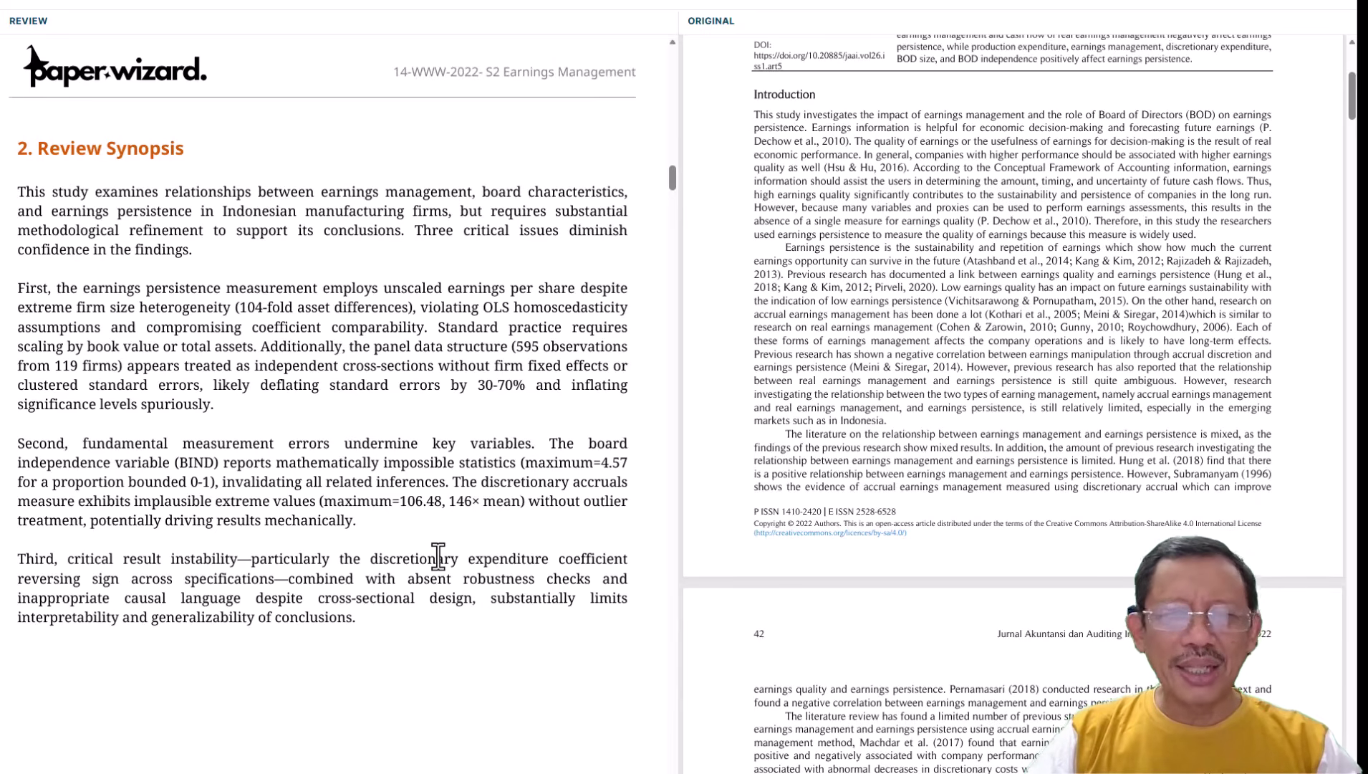
scroll(438, 555, "down", 10)
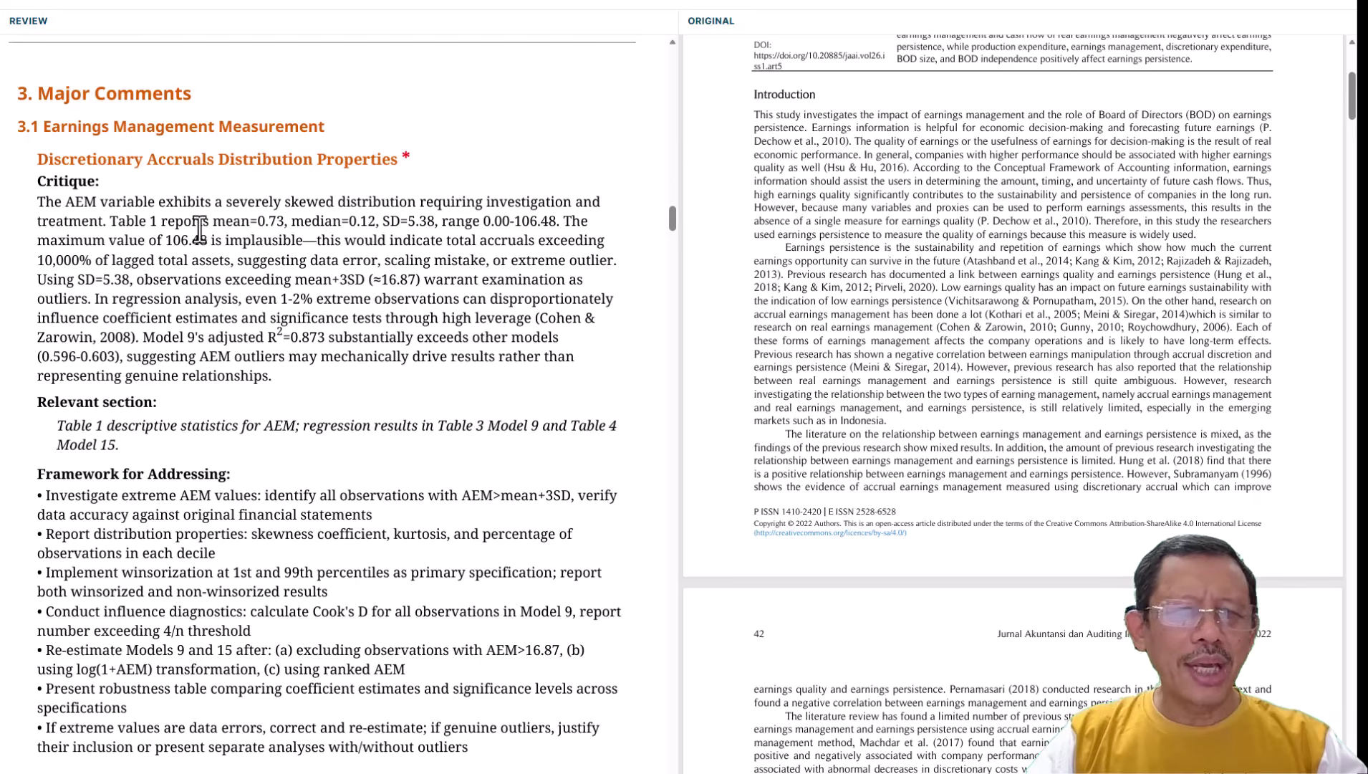
Find Table 1, Descriptive Statistics, in the original and enlarge it beside the Discretionary Accruals Distribution Properties critique.
scroll(834, 208, "down", 10)
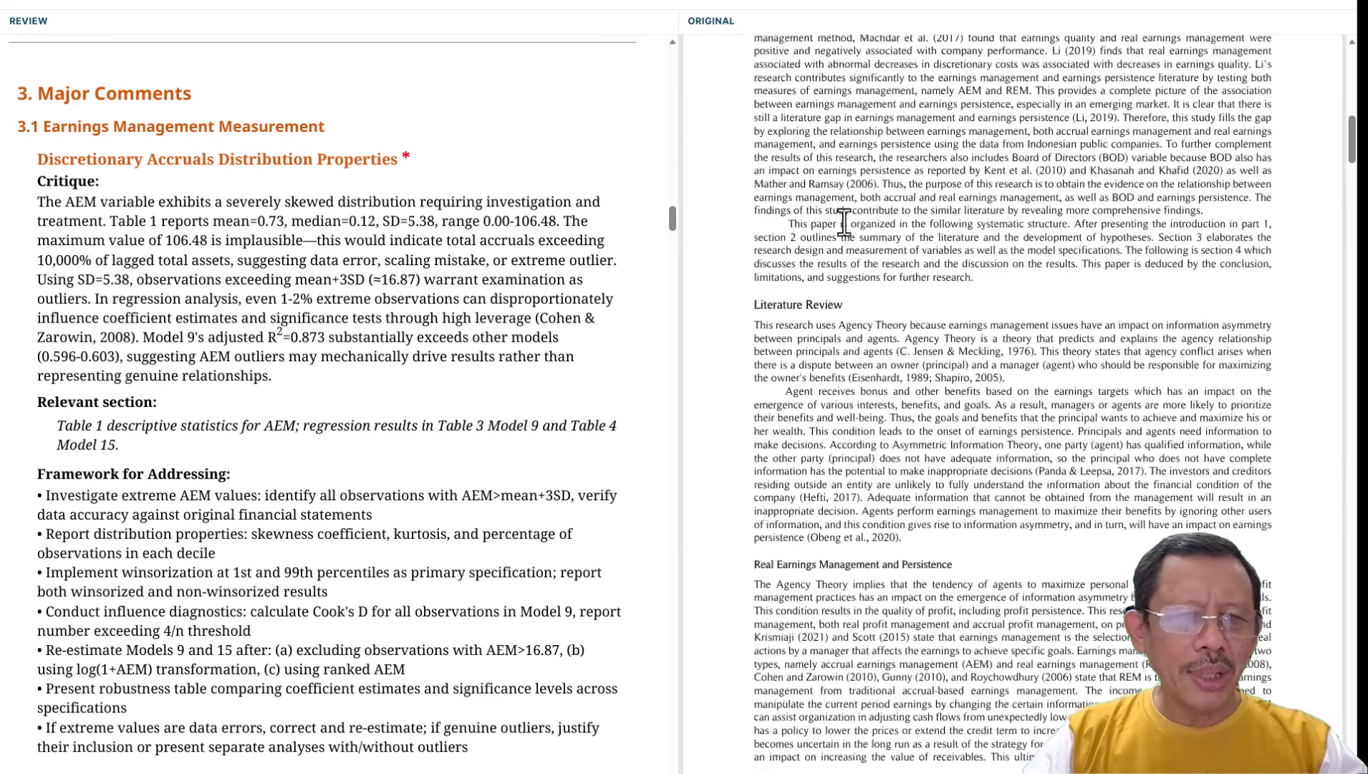
scroll(844, 222, "down", 15)
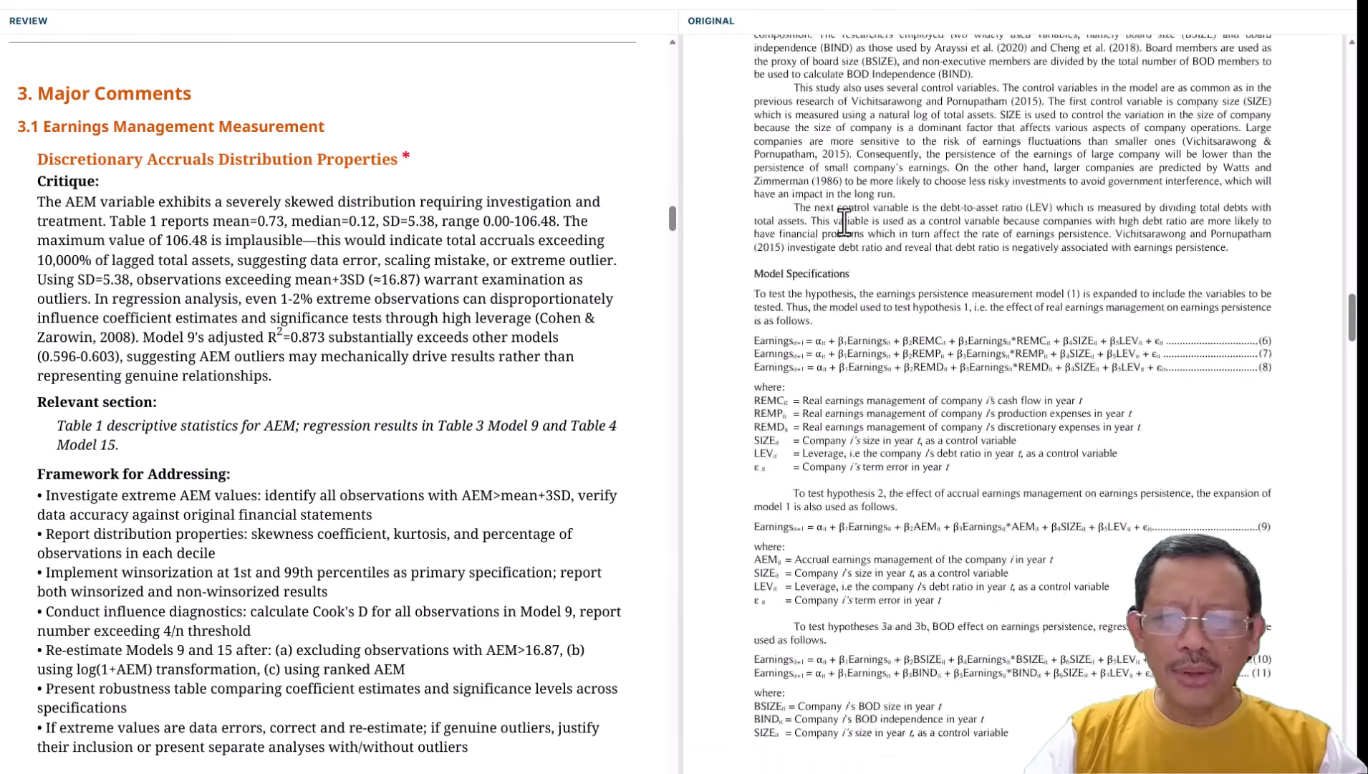
scroll(844, 222, "down", 10)
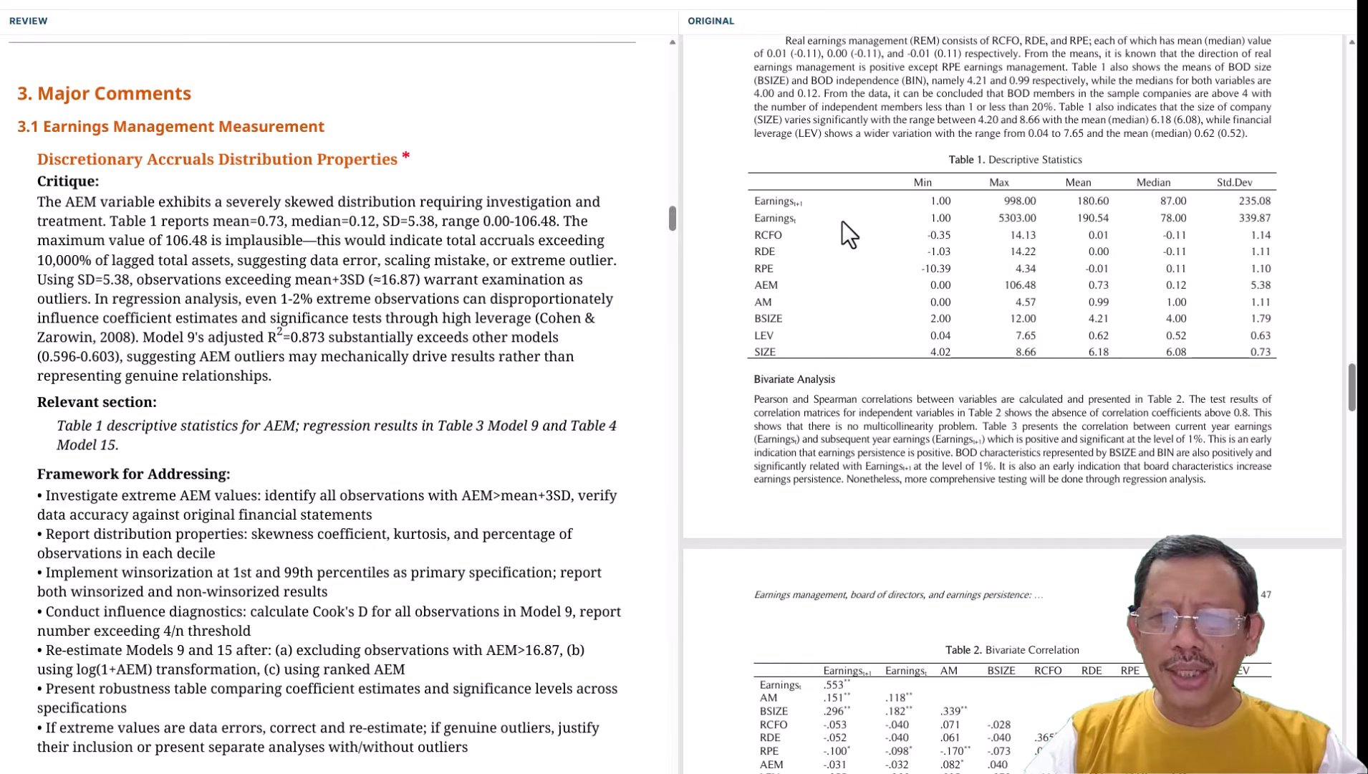
right_click(942, 250)
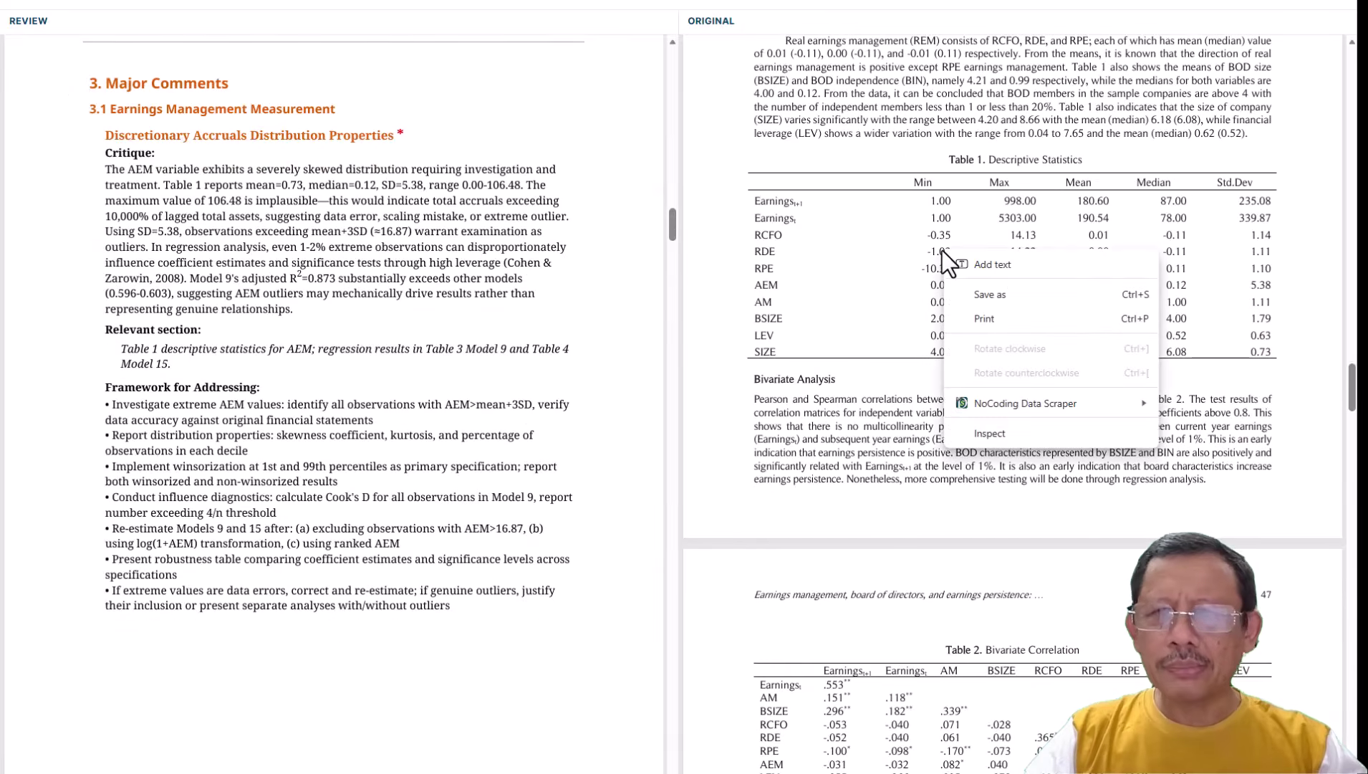
scroll(942, 250, "up", 2)
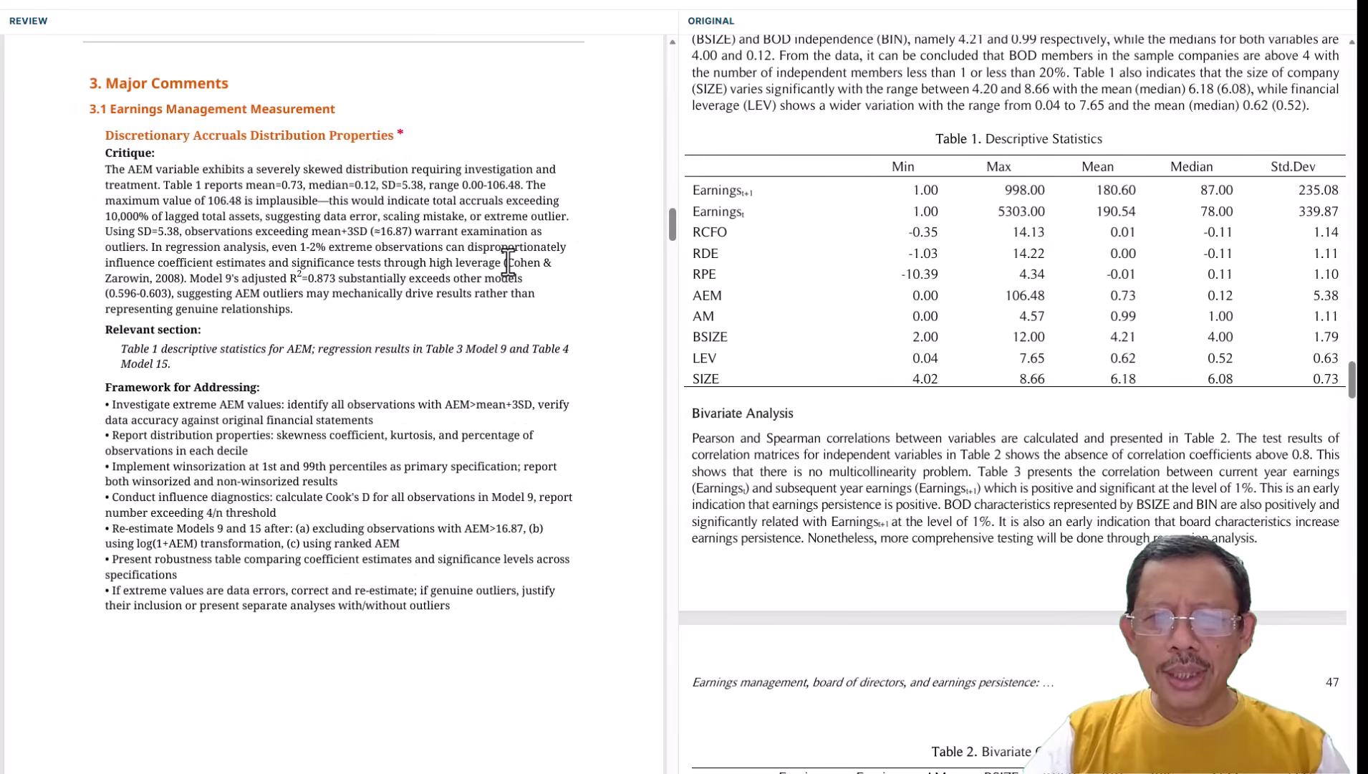
scroll(508, 262, "up", 2)
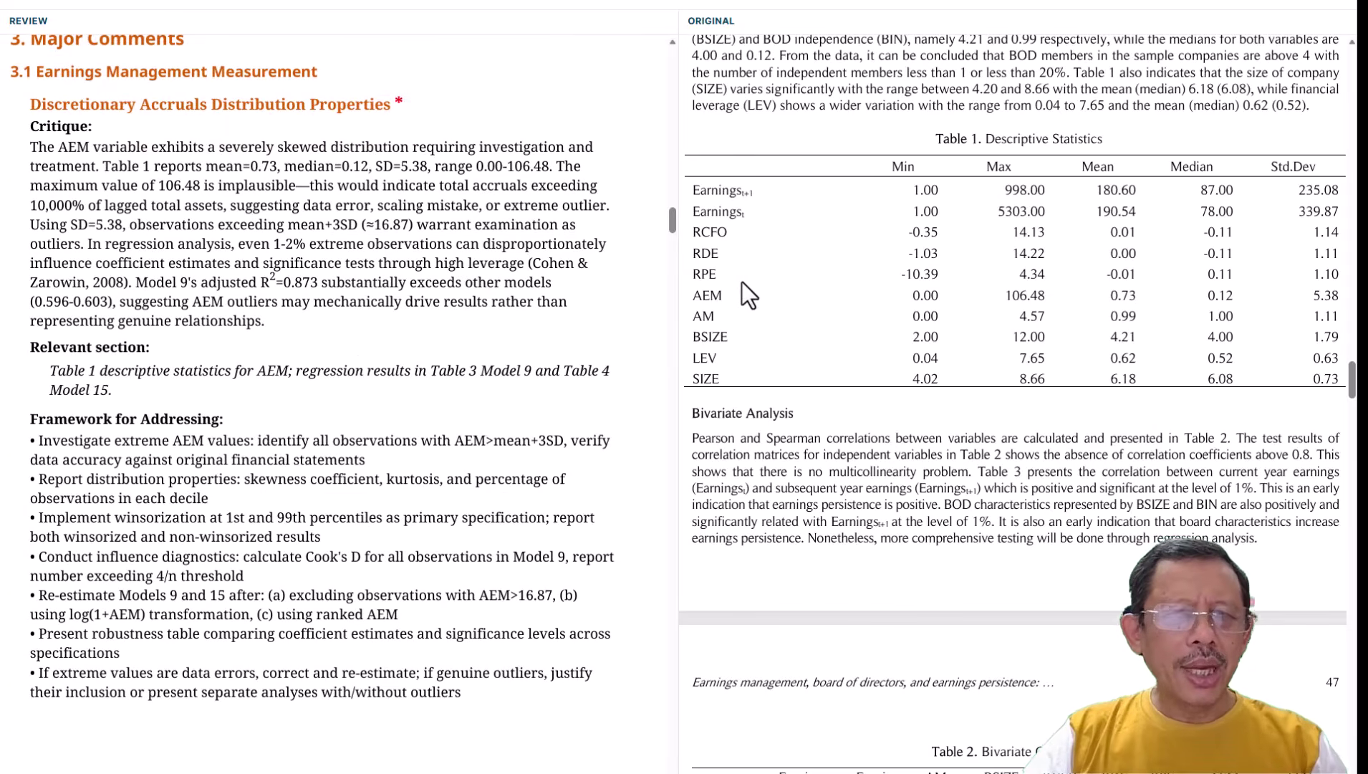
Select the whole AEM row of Table 1 in the original, from its label through the standard deviation, to check the critique.
left_click_drag(693, 290, 1139, 301)
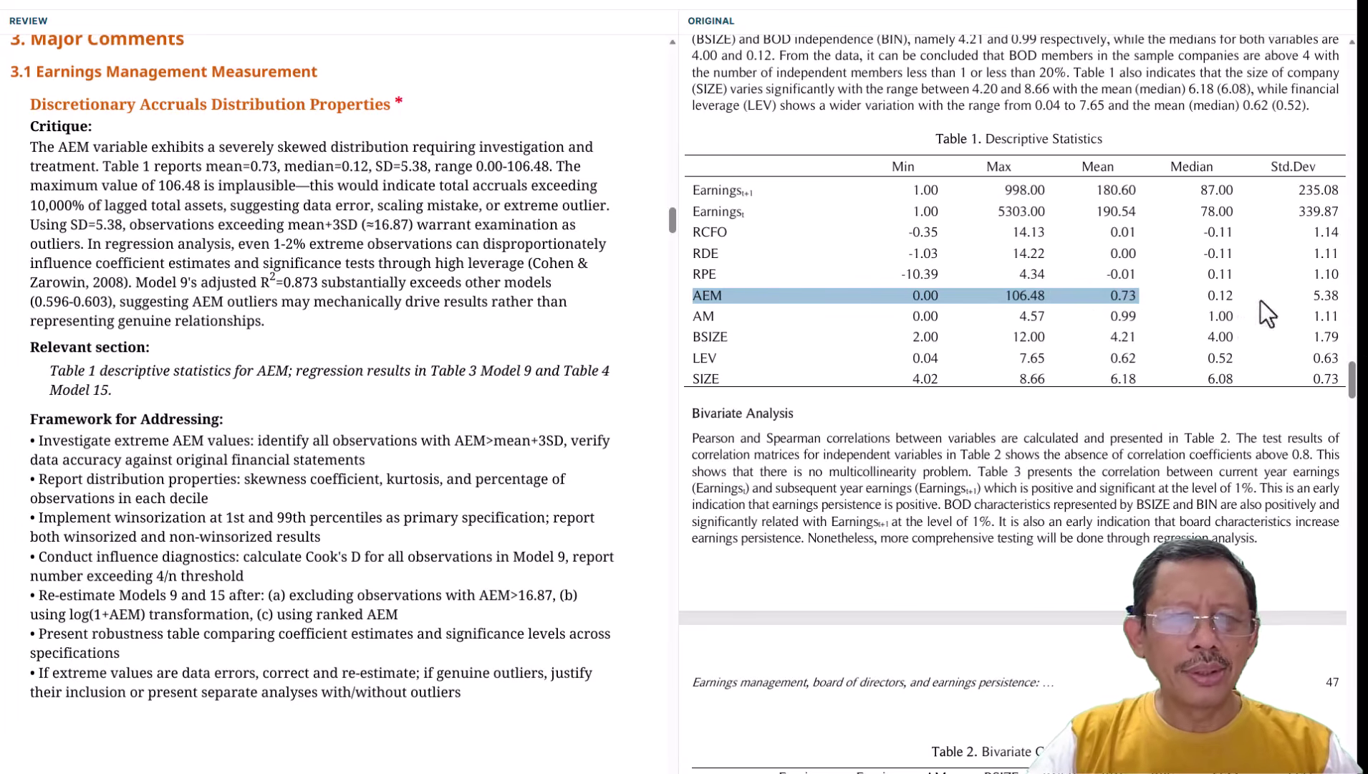
left_click(1343, 295, "shift")
right_click(1340, 296)
key("Escape")
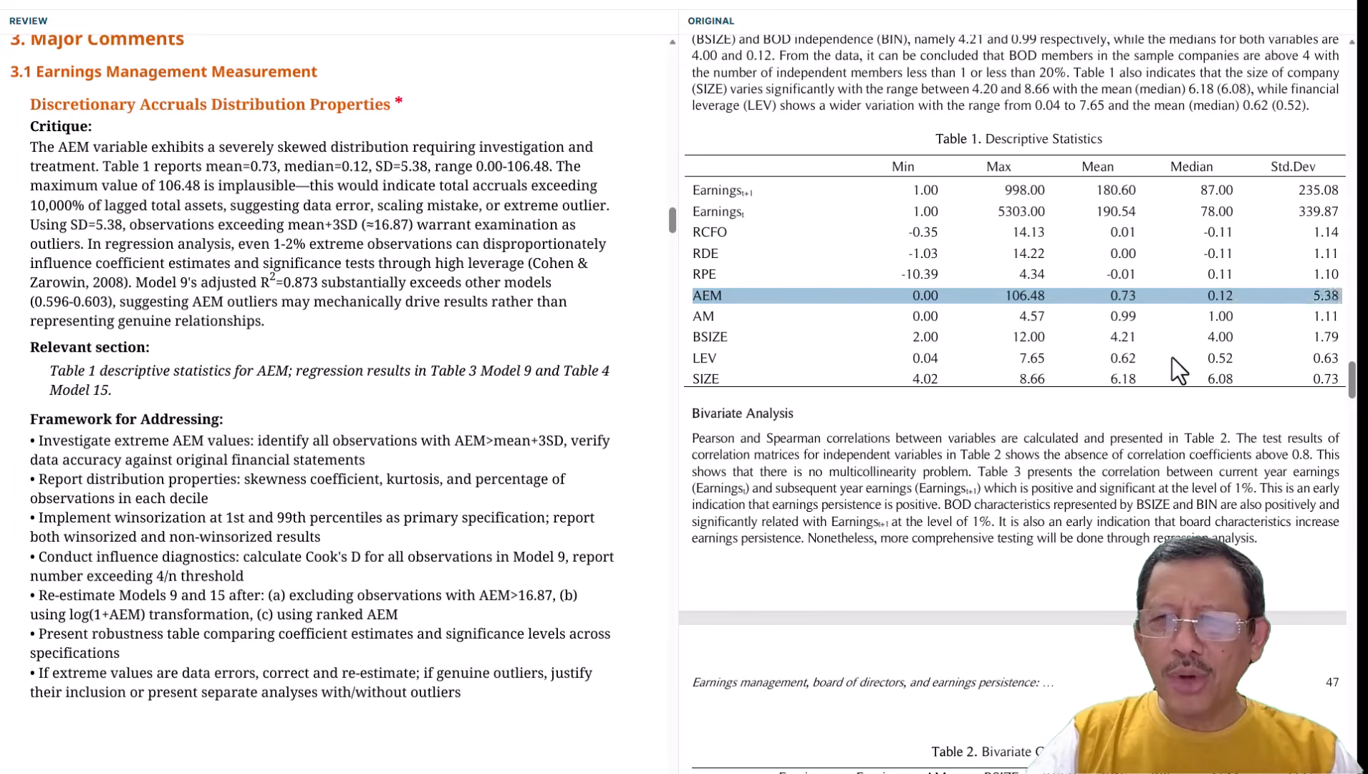
left_click(1171, 356)
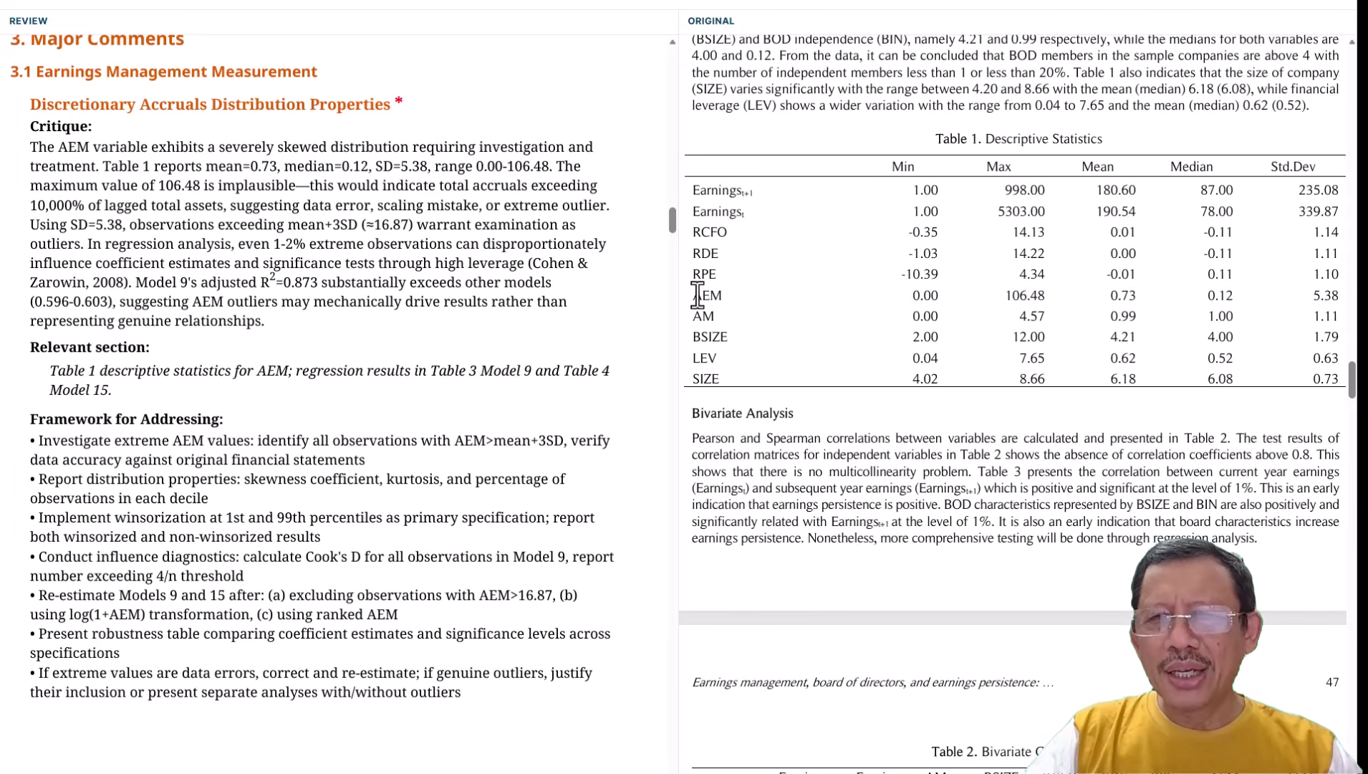
left_click_drag(697, 294, 1334, 295)
right_click(1334, 296)
key("Escape")
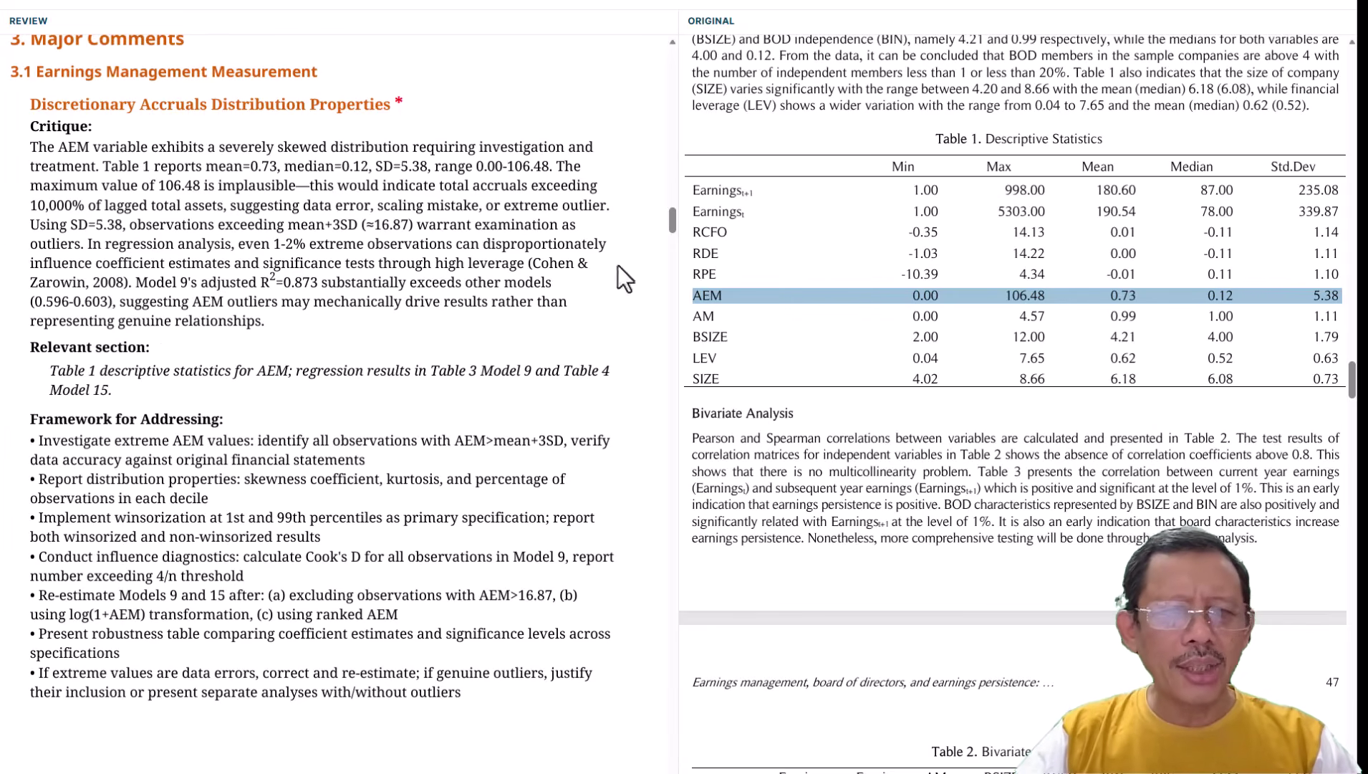
Find Table 3, Regression Analysis, in the original and select its Adj. R² row across Models 6 to 11.
scroll(932, 273, "down", 10)
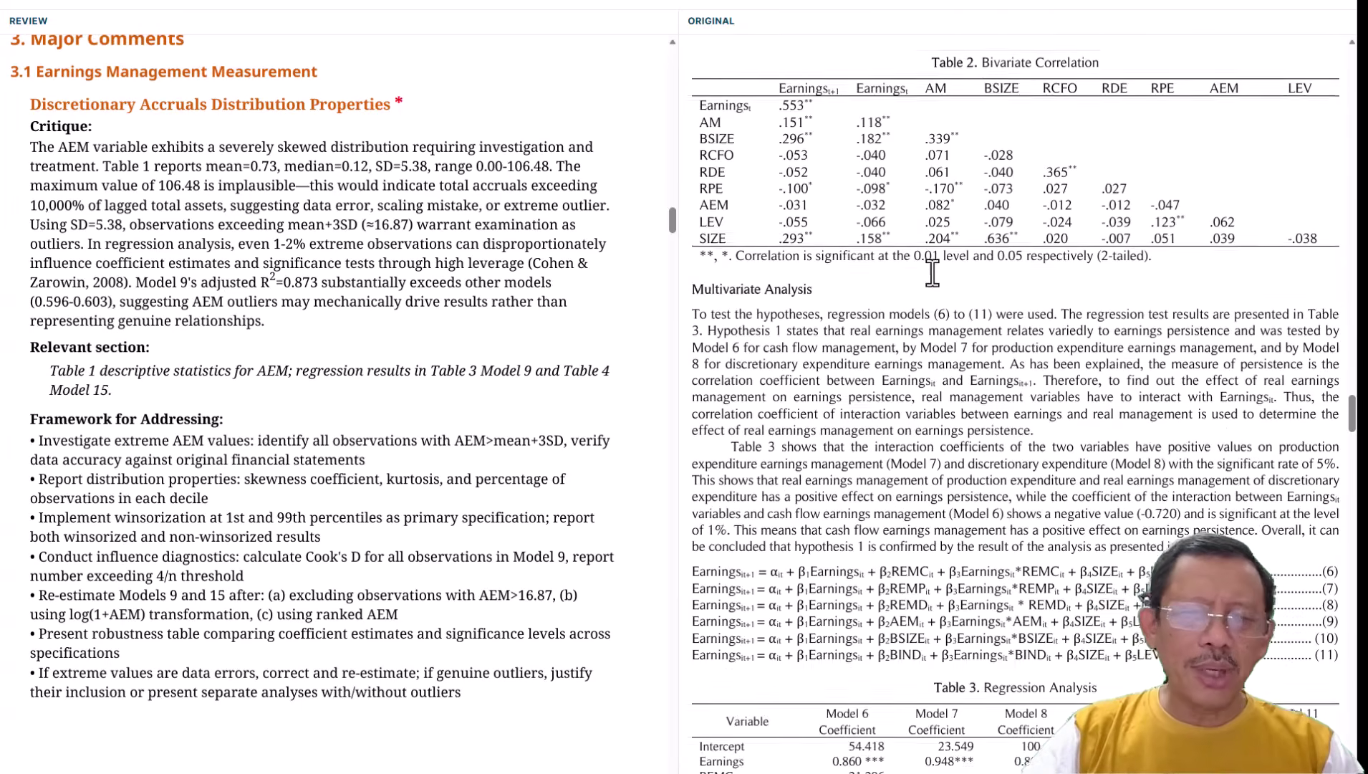
scroll(931, 273, "up", 3)
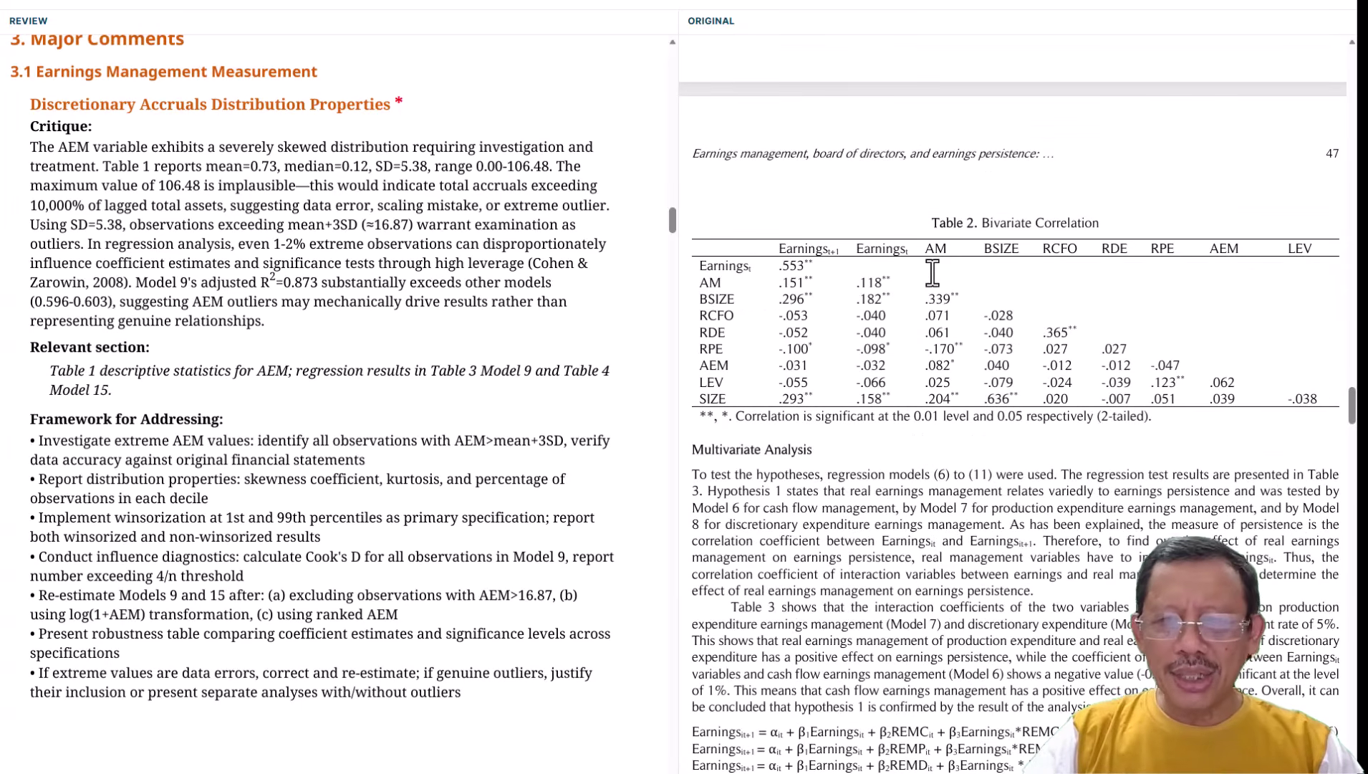
scroll(932, 273, "down", 12)
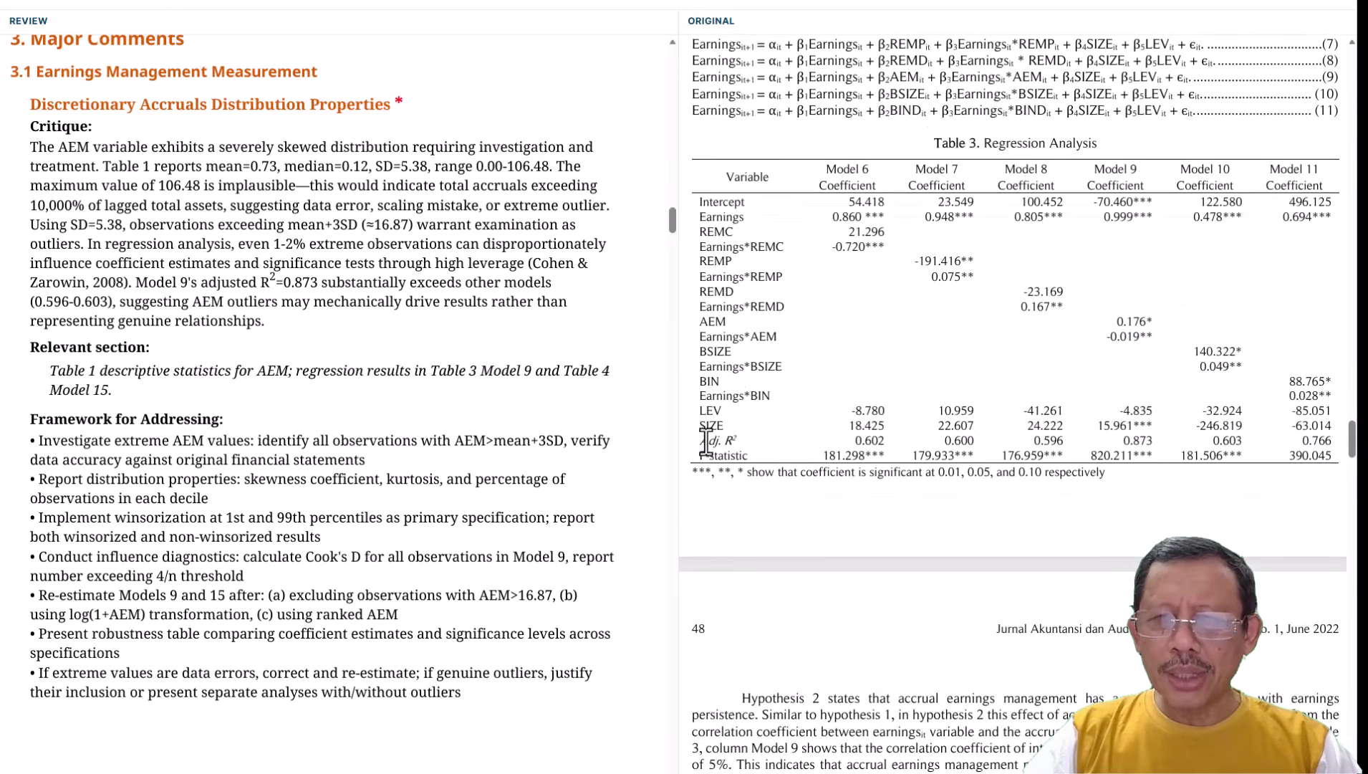
left_click_drag(700, 440, 1248, 444)
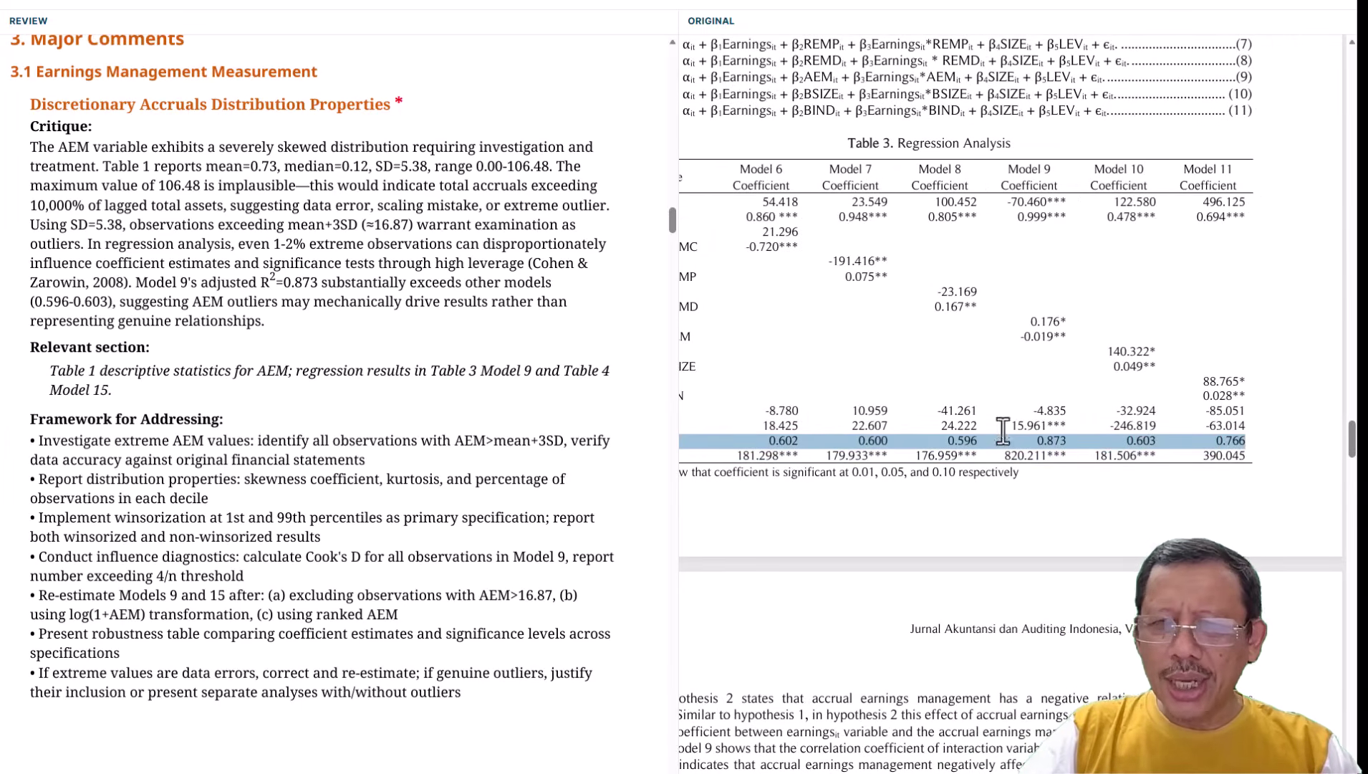
scroll(989, 508, "left", 3)
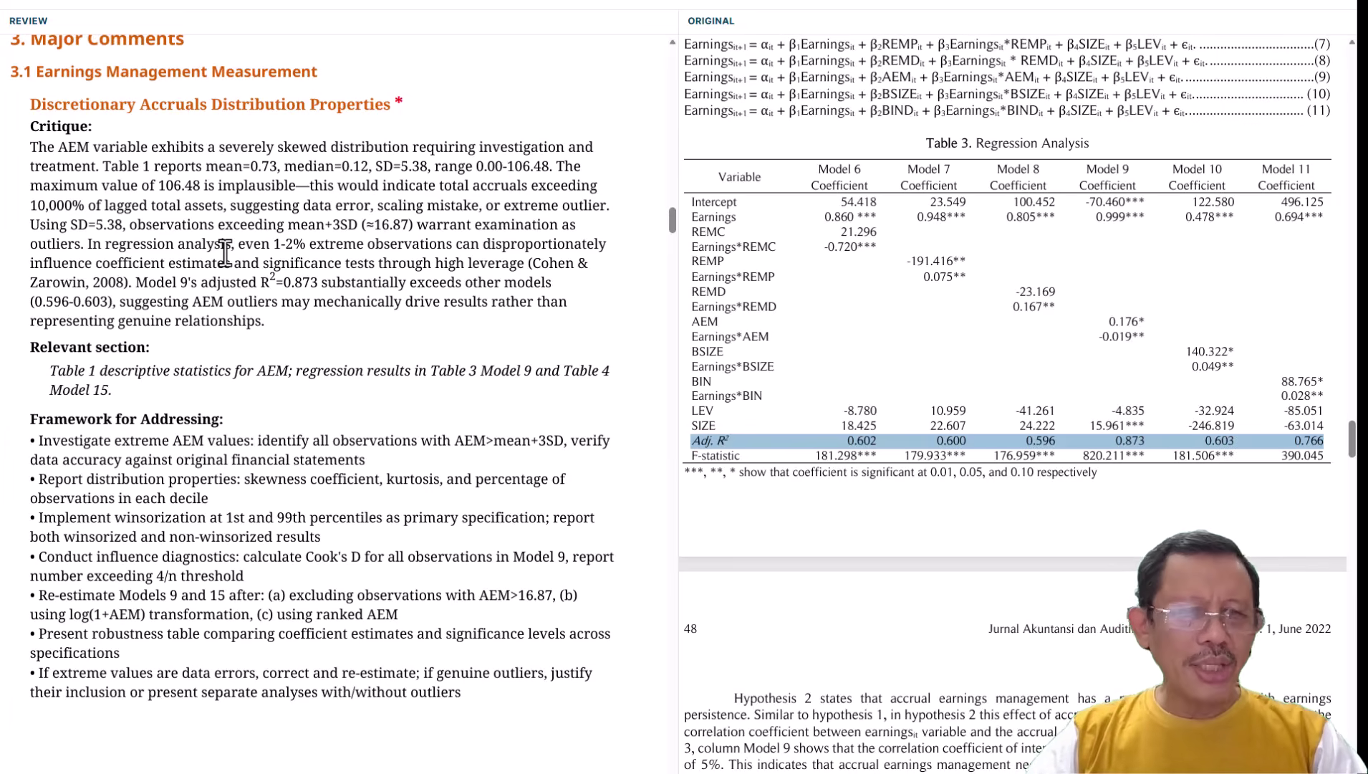
Examine the Modified Jones Model Implementation critique and select the phrase "With 119 firms across multiple industries over 5 years".
scroll(225, 252, "down", 10)
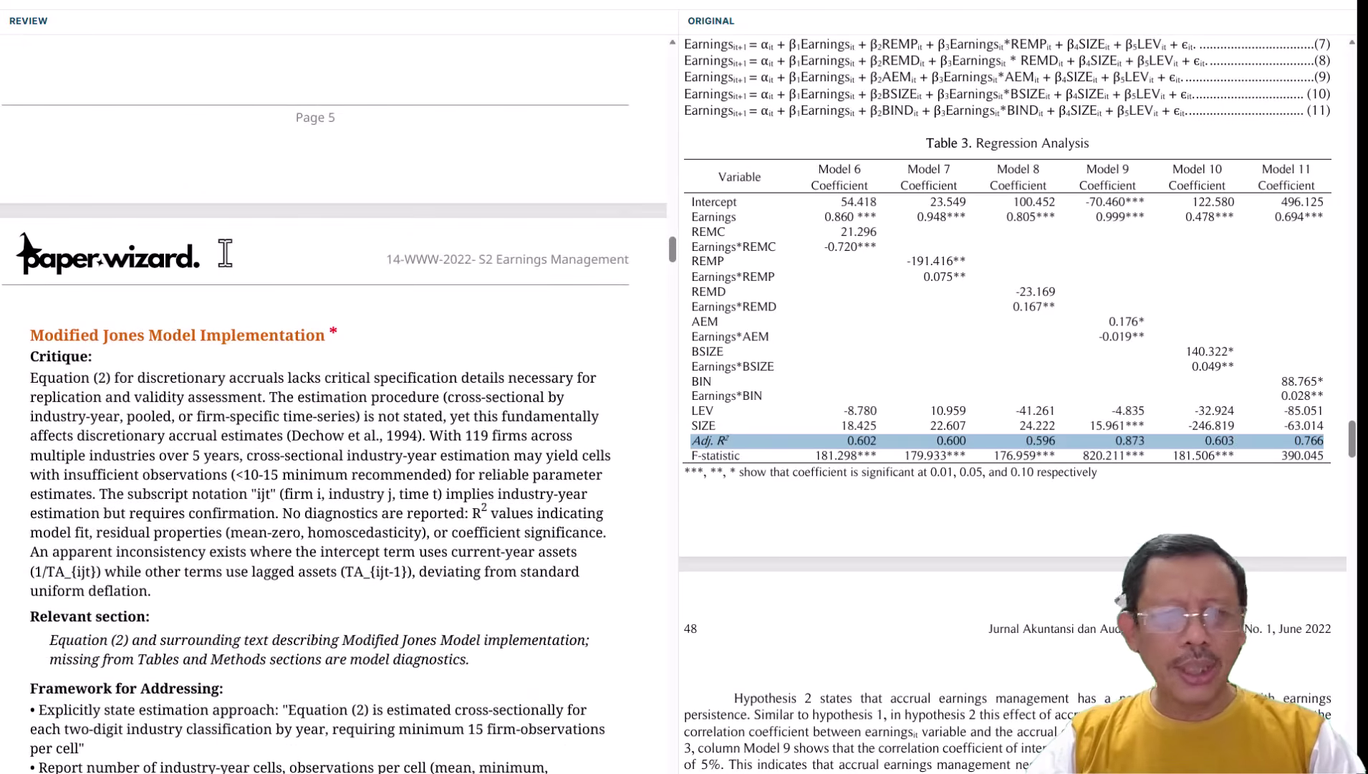
scroll(225, 252, "down", 3)
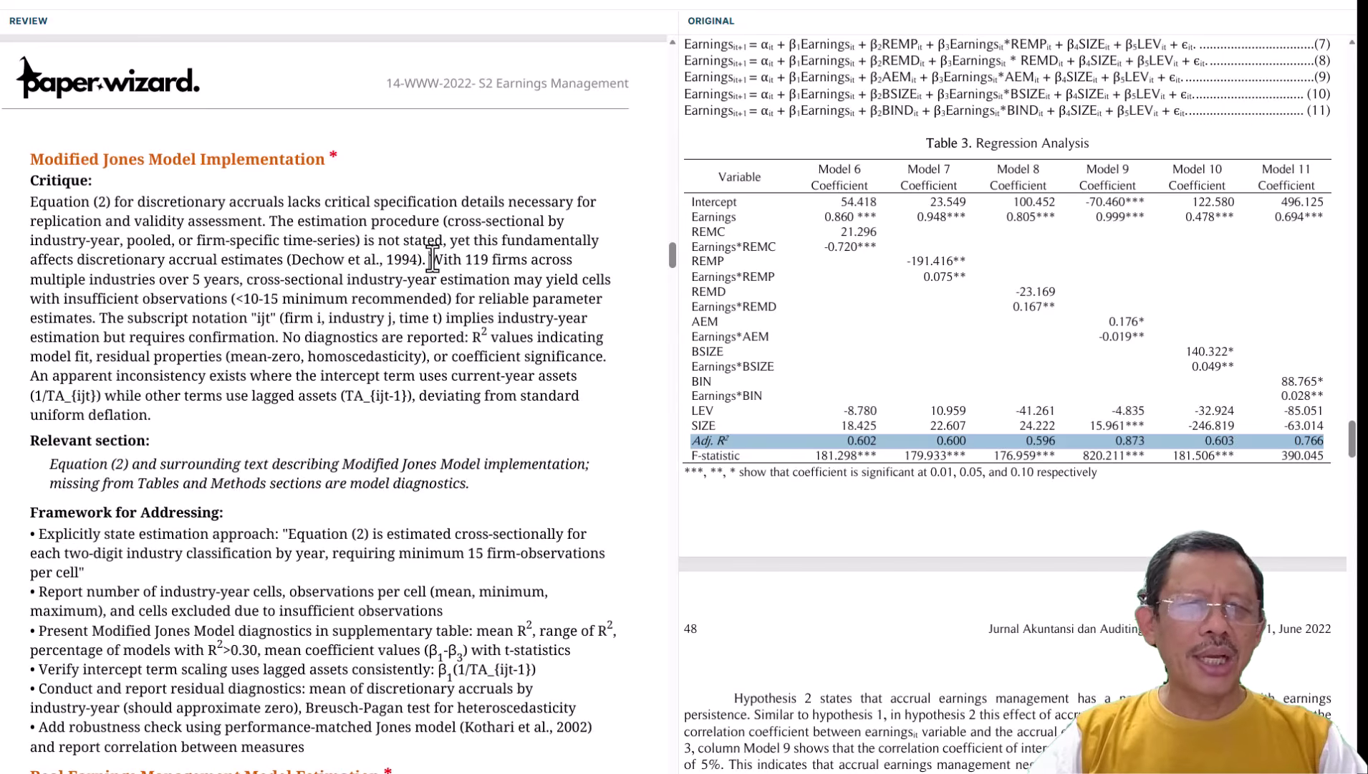
left_click_drag(436, 259, 240, 287)
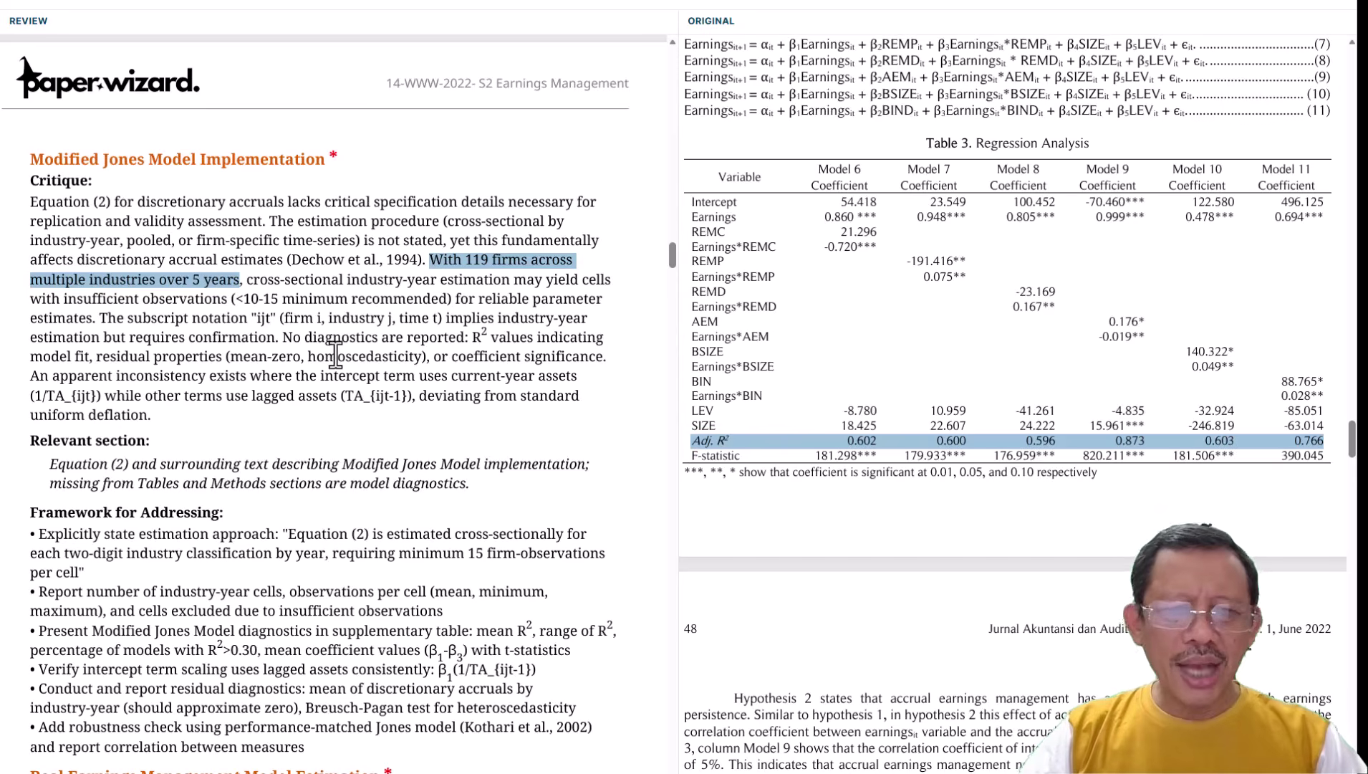
Examine the Real Earnings Management Model Estimation comment and the Interaction Term Interpretation critique in section 3.2 of the review.
scroll(336, 353, "down", 7)
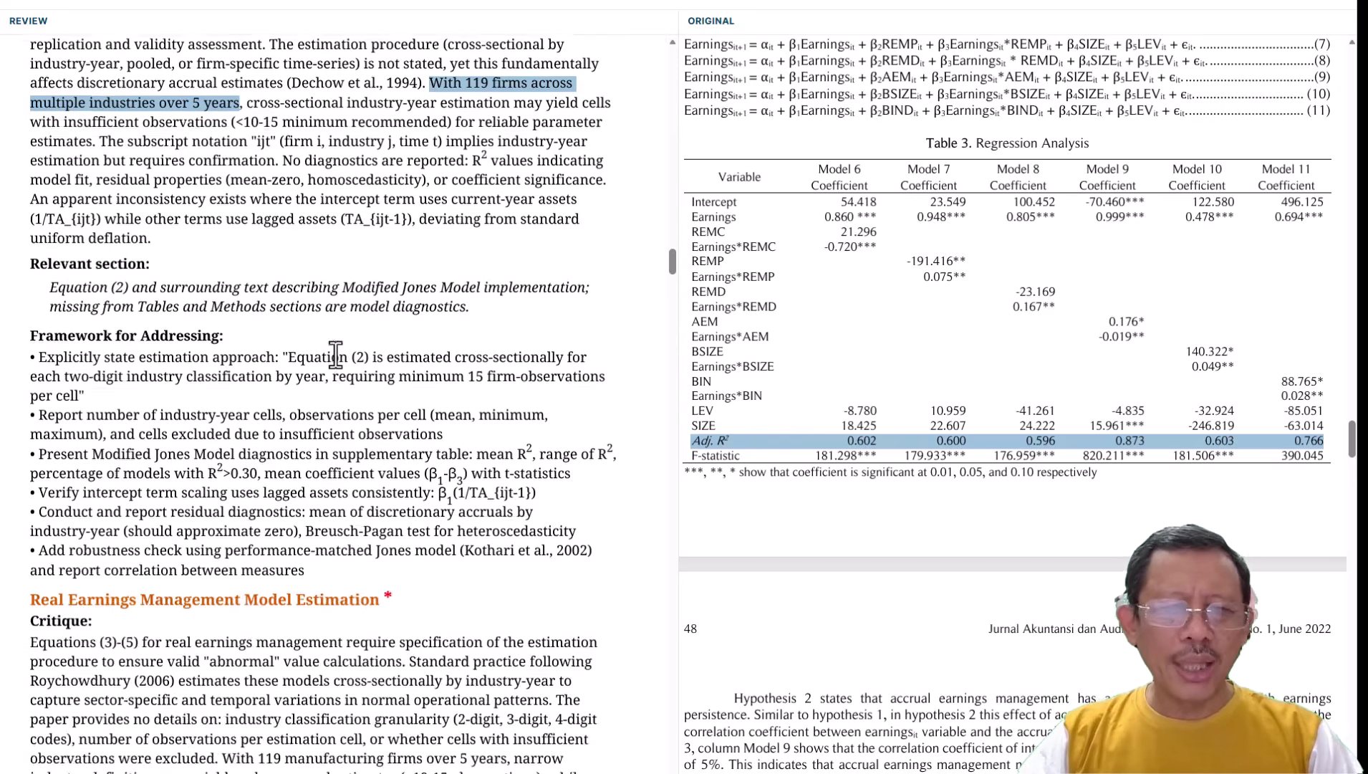
scroll(336, 353, "down", 2)
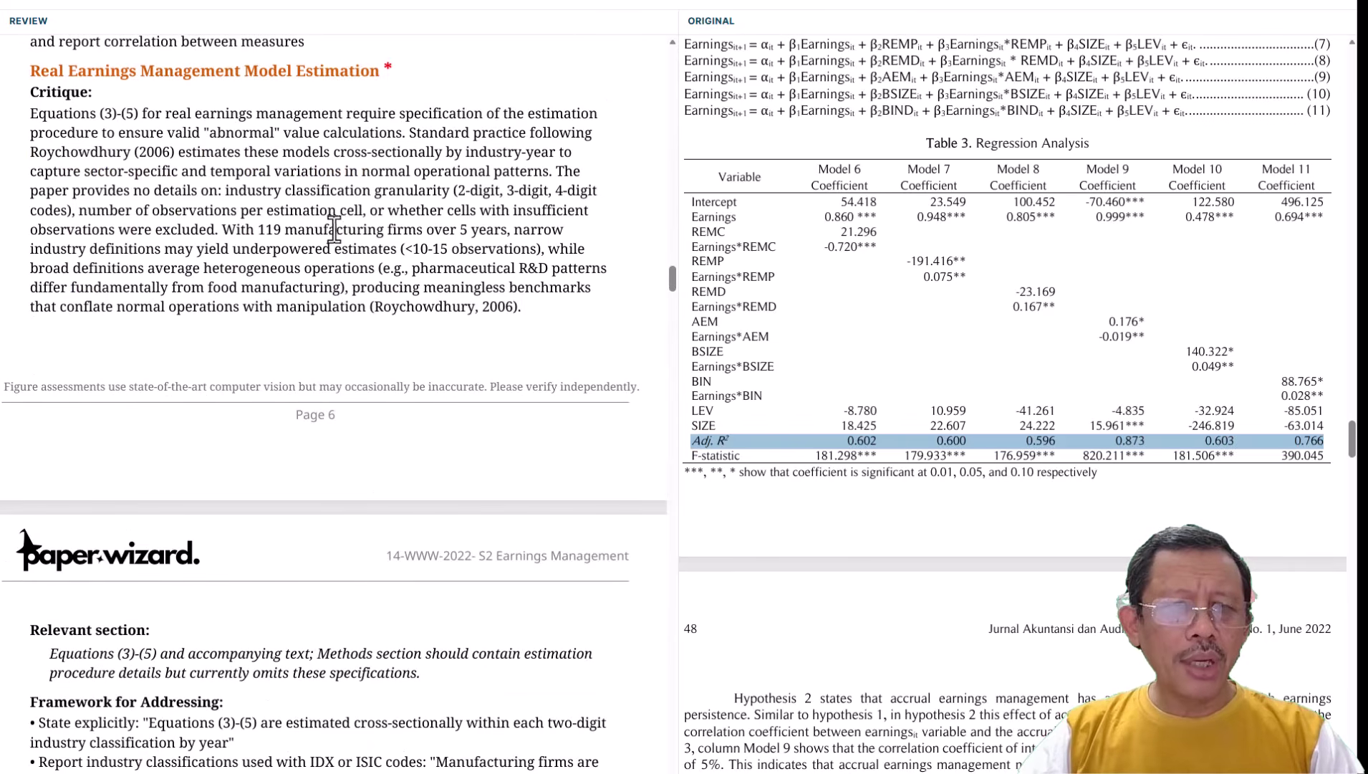
scroll(347, 209, "down", 7)
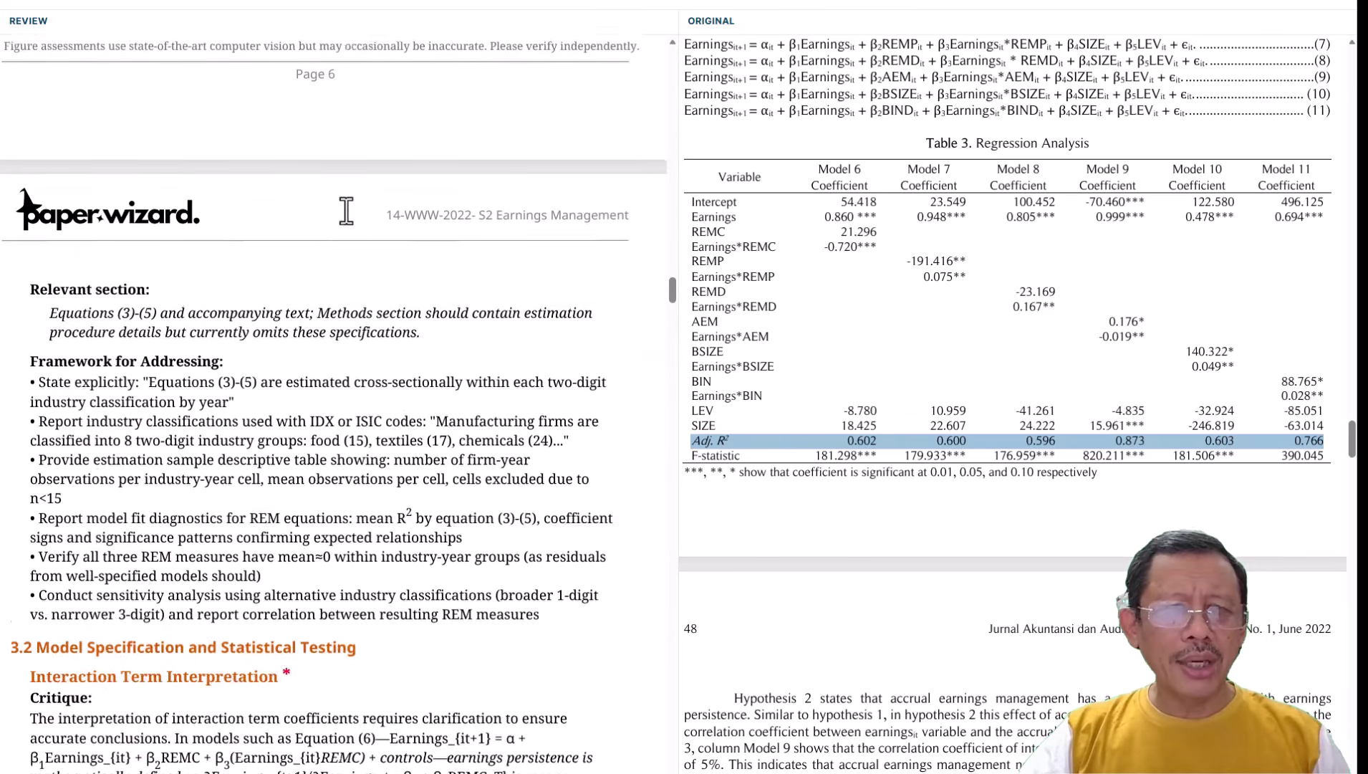
scroll(344, 215, "down", 2)
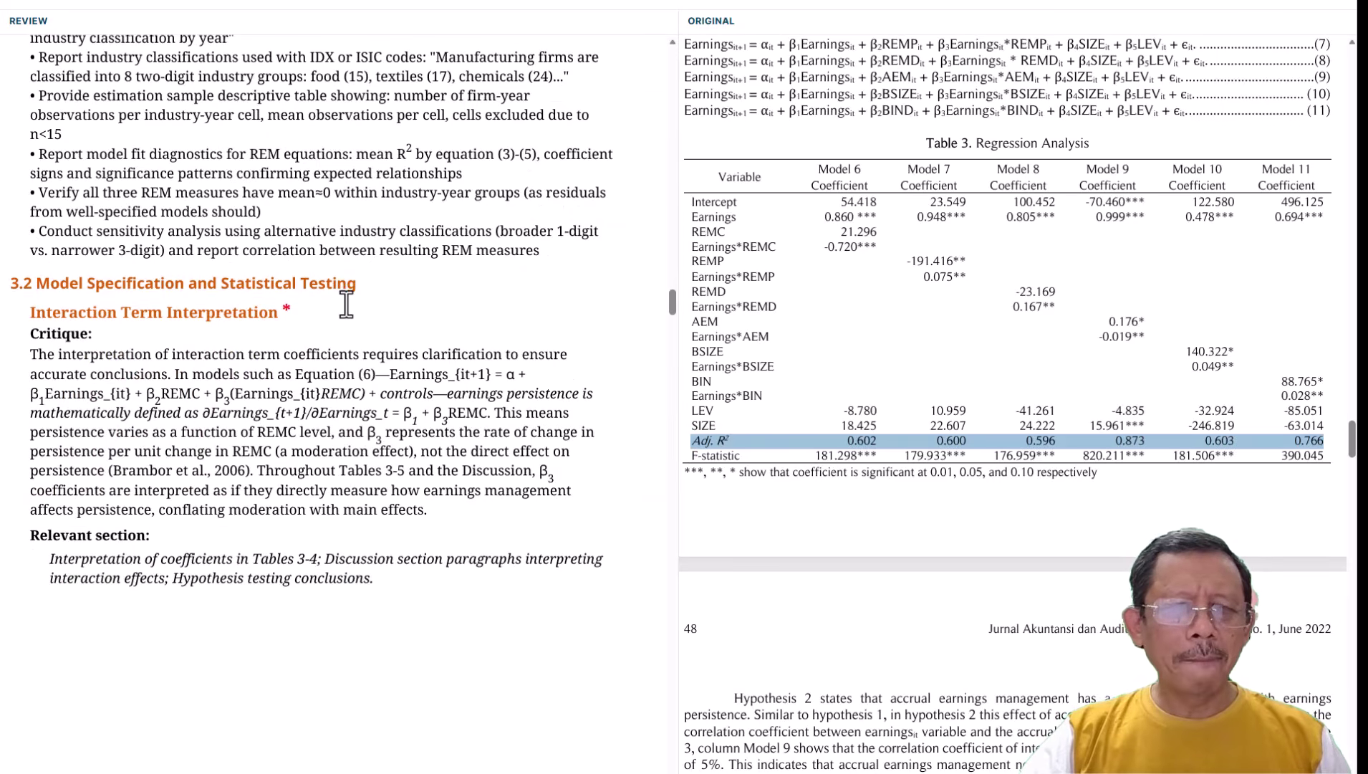
scroll(347, 315, "down", 2)
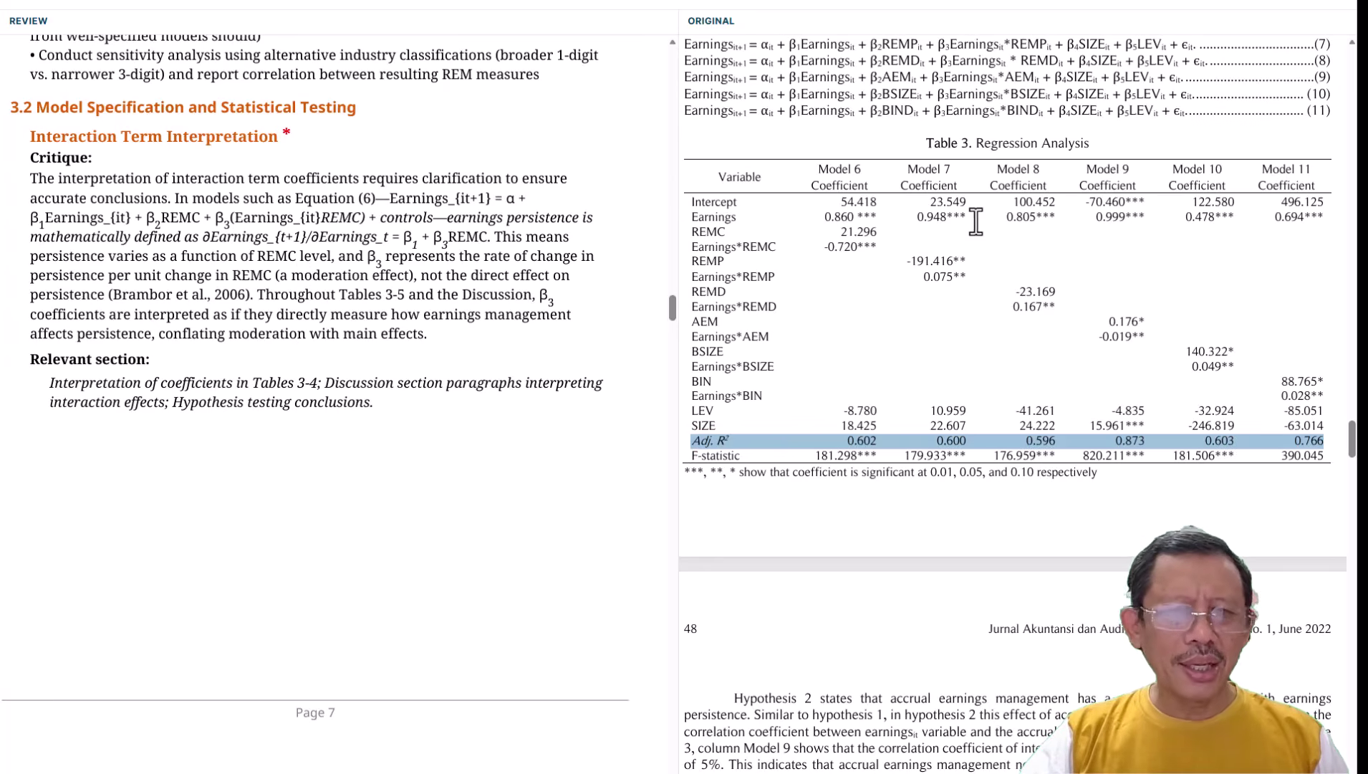
Show Table 4, Regression Analysis, in the original and examine the review's framework for addressing the interaction term interpretation beside it.
scroll(985, 222, "down", 1)
scroll(985, 222, "down", 2)
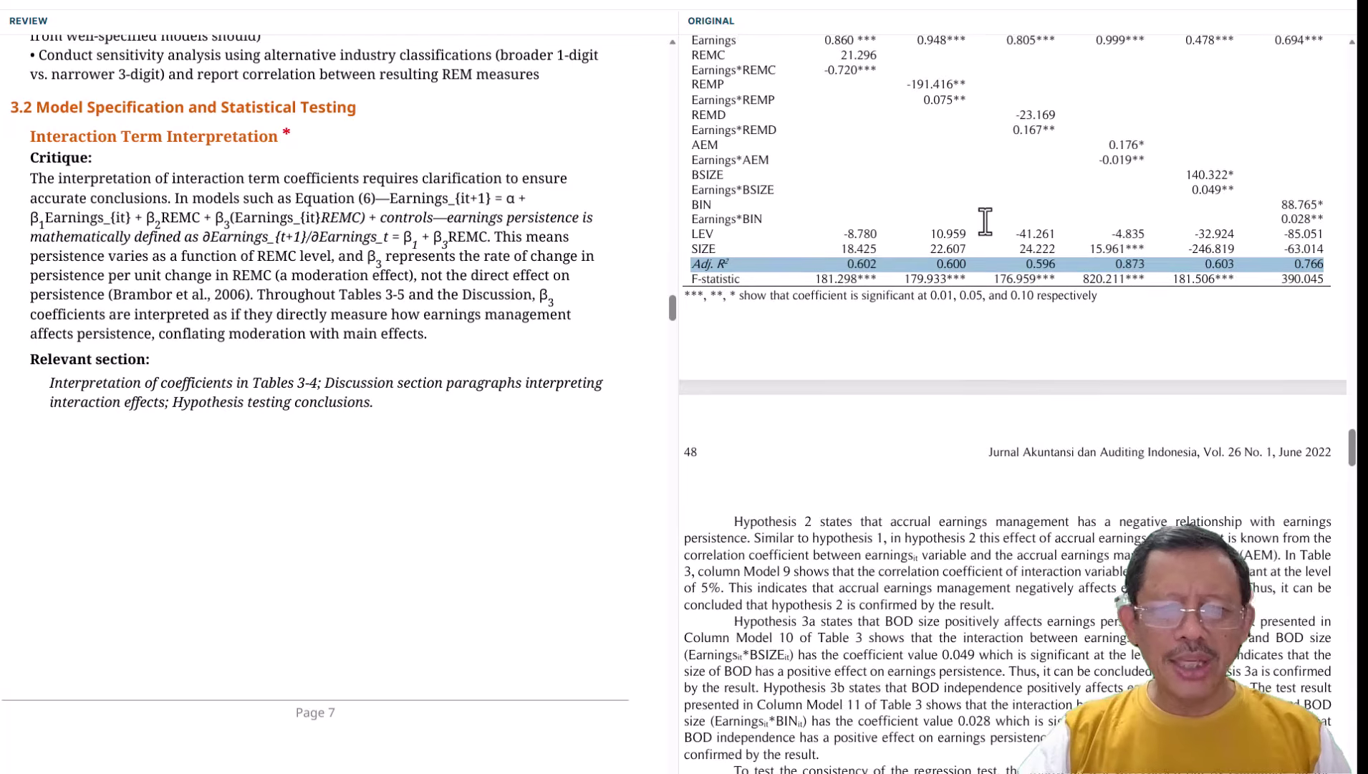
scroll(985, 222, "down", 2)
scroll(984, 222, "down", 2)
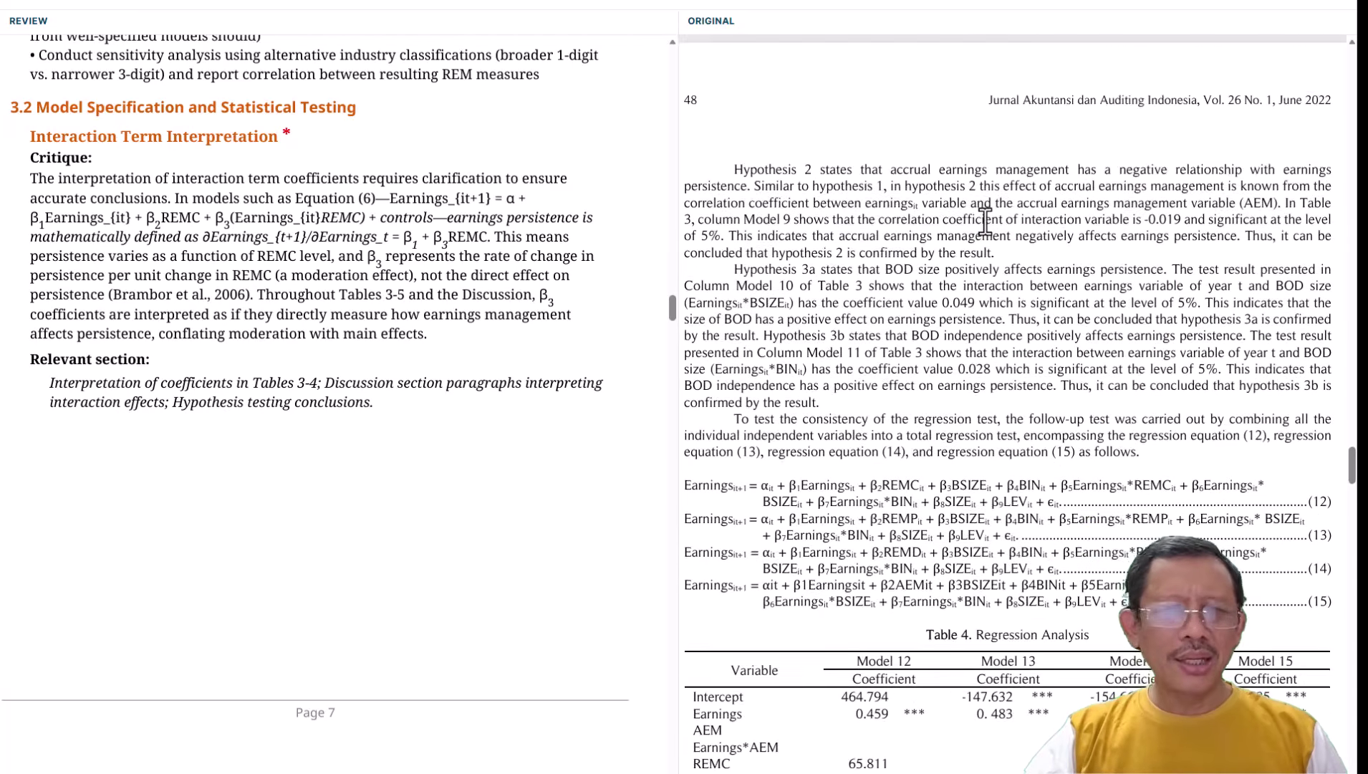
scroll(985, 222, "down", 4)
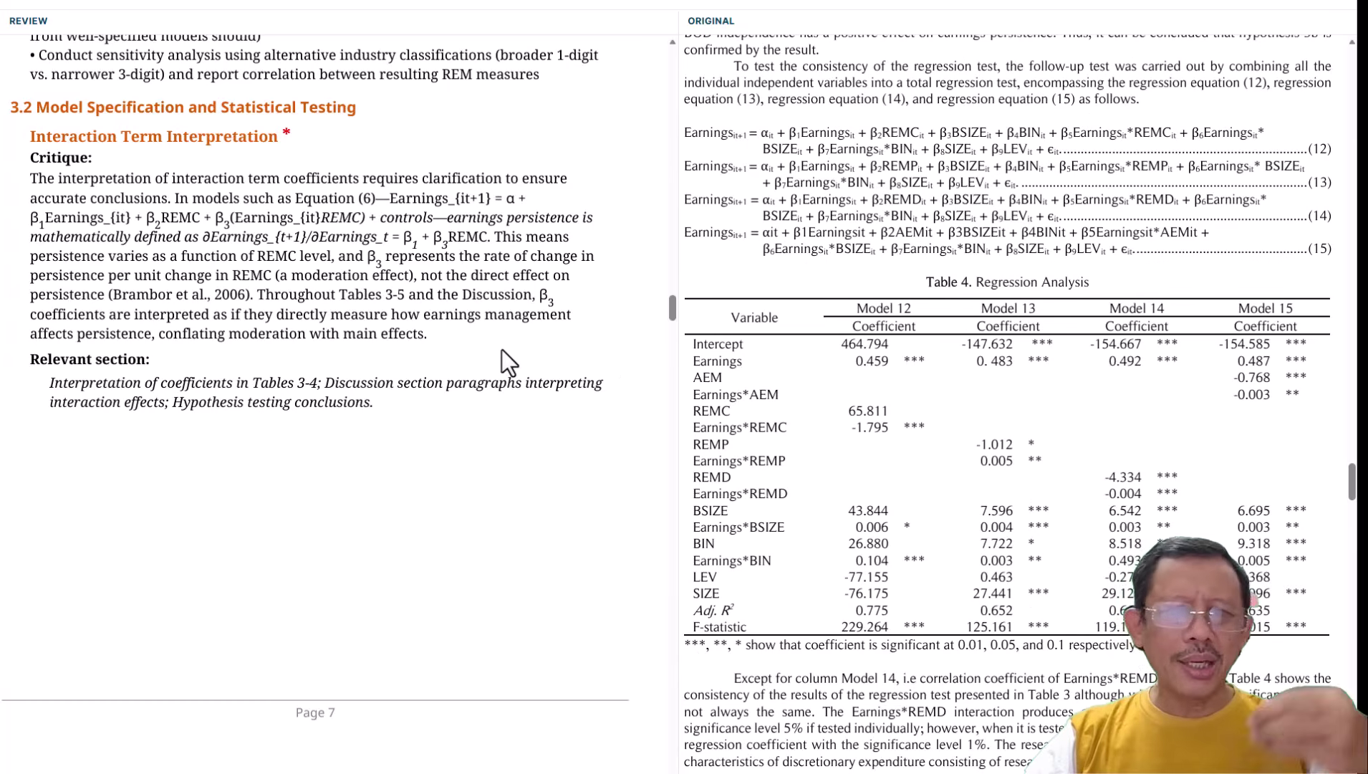
scroll(501, 348, "down", 7)
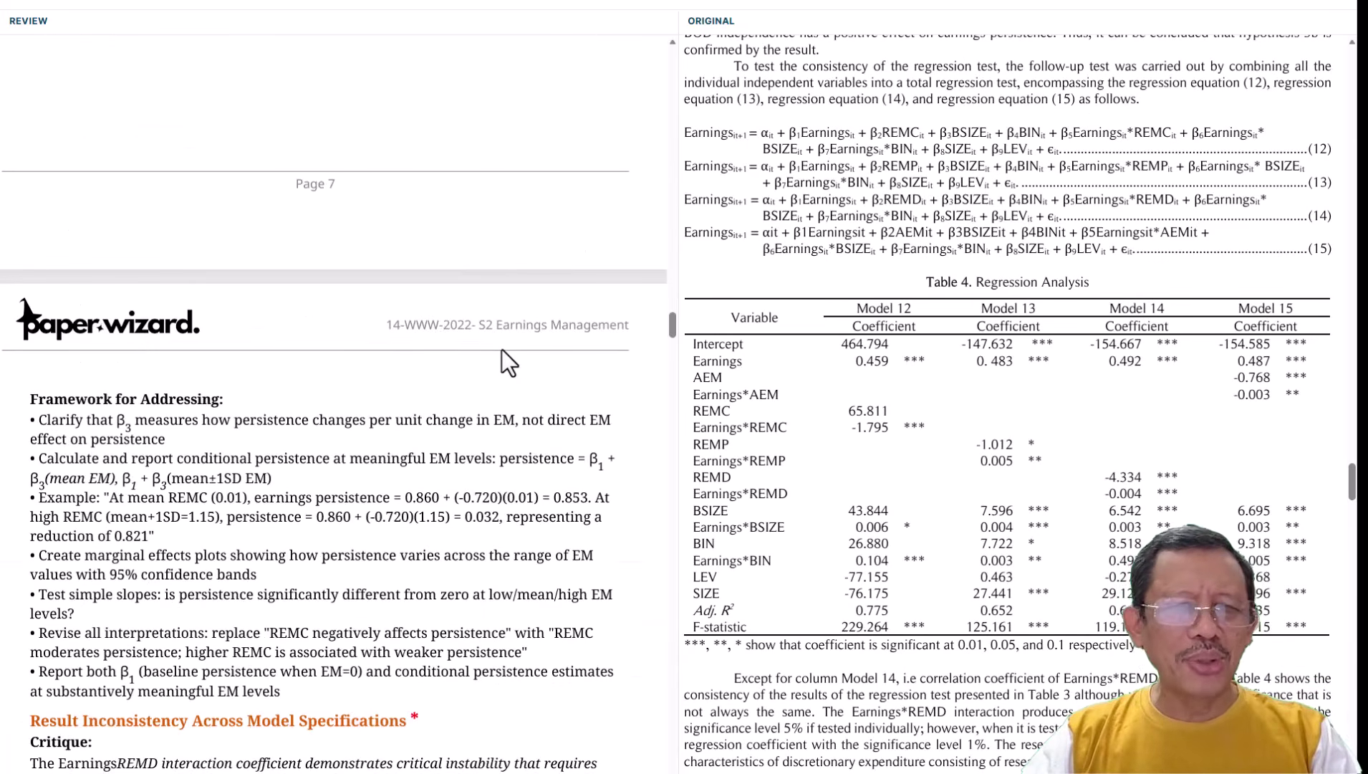